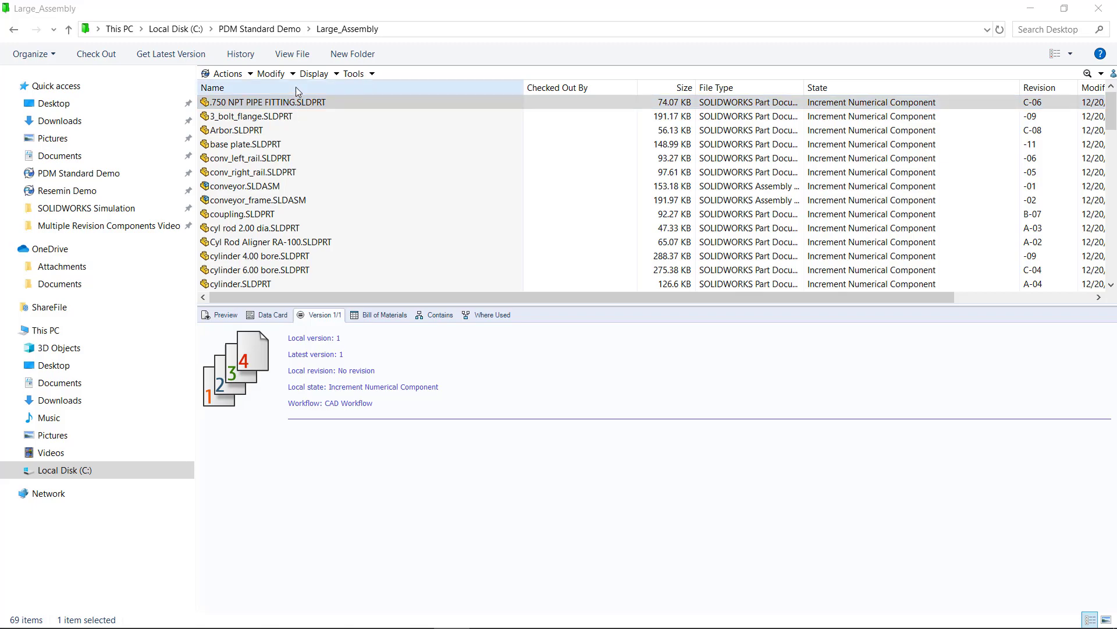
{"action": "left_click", "coordinate": [283, 75]}
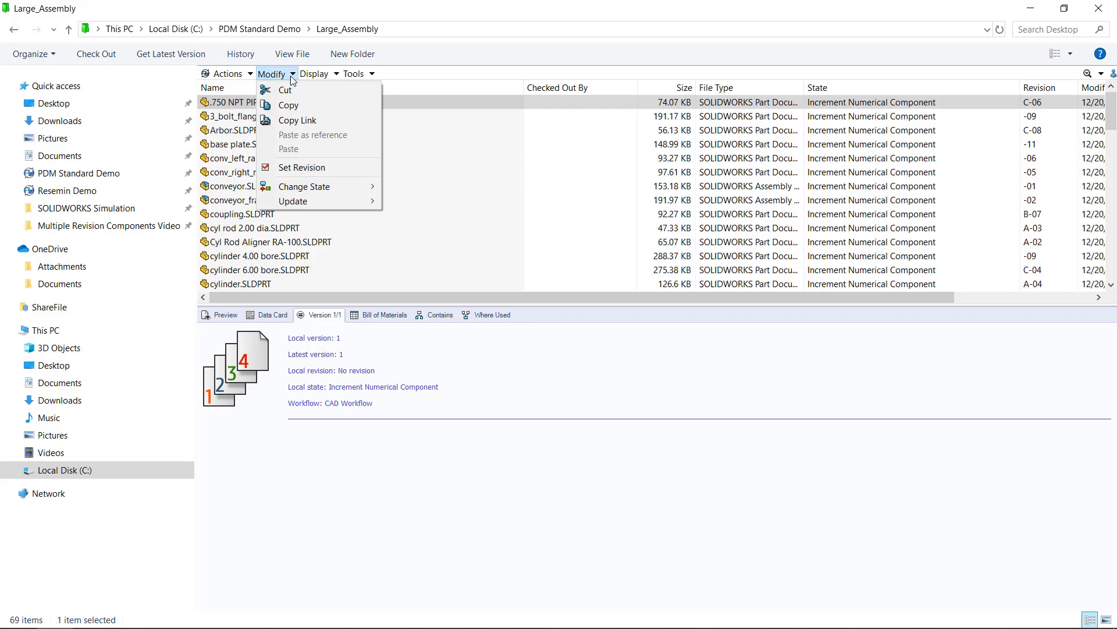
{"action": "left_click", "coordinate": [317, 167]}
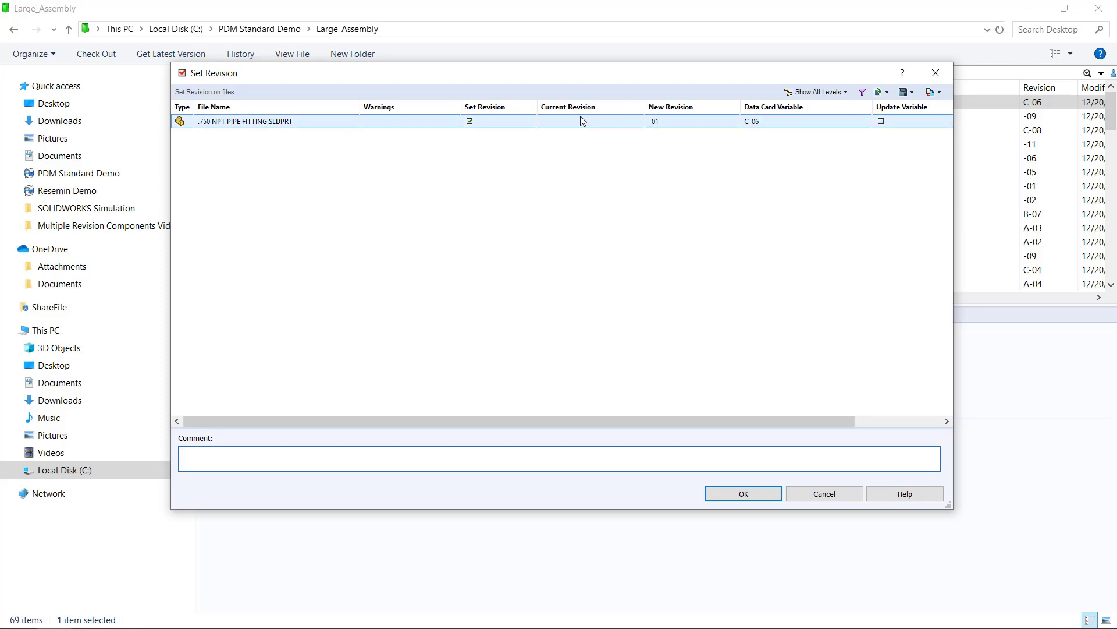
{"action": "left_click", "coordinate": [694, 121]}
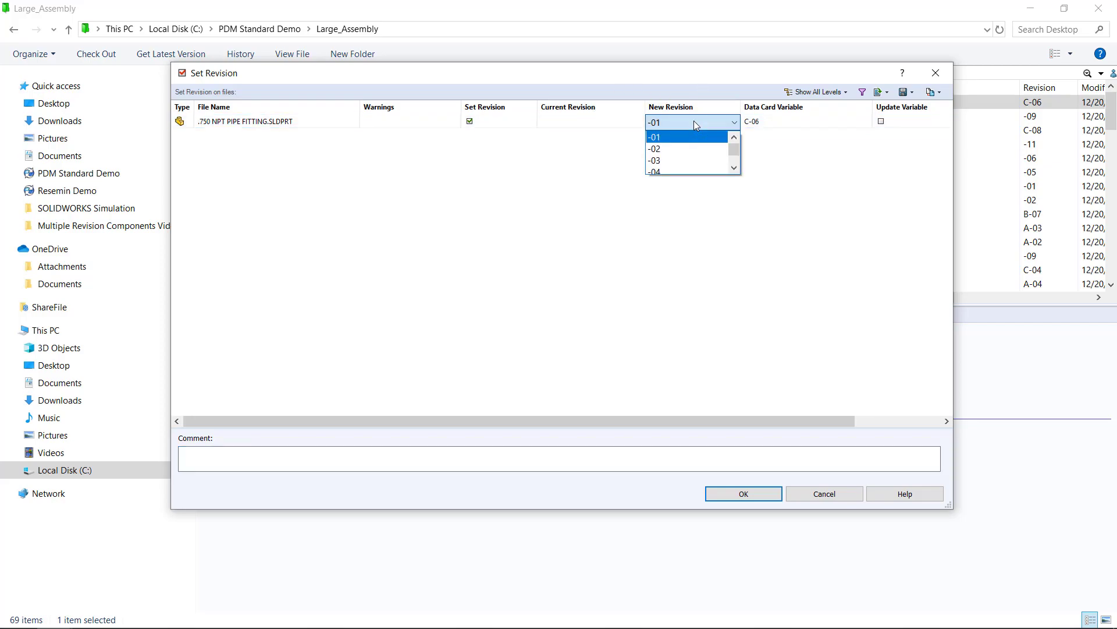
{"action": "scroll", "coordinate": [695, 123], "scroll_direction": "down", "scroll_amount": 2}
{"action": "scroll", "coordinate": [697, 148], "scroll_direction": "down", "scroll_amount": 4}
{"action": "left_click", "coordinate": [786, 154]}
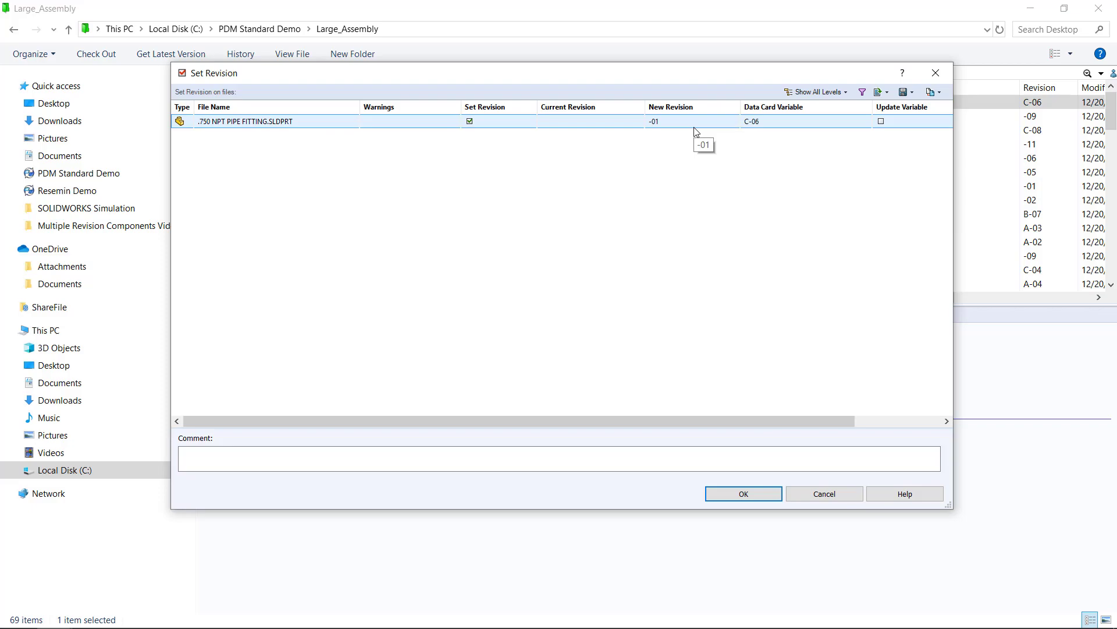
{"action": "left_click", "coordinate": [937, 73]}
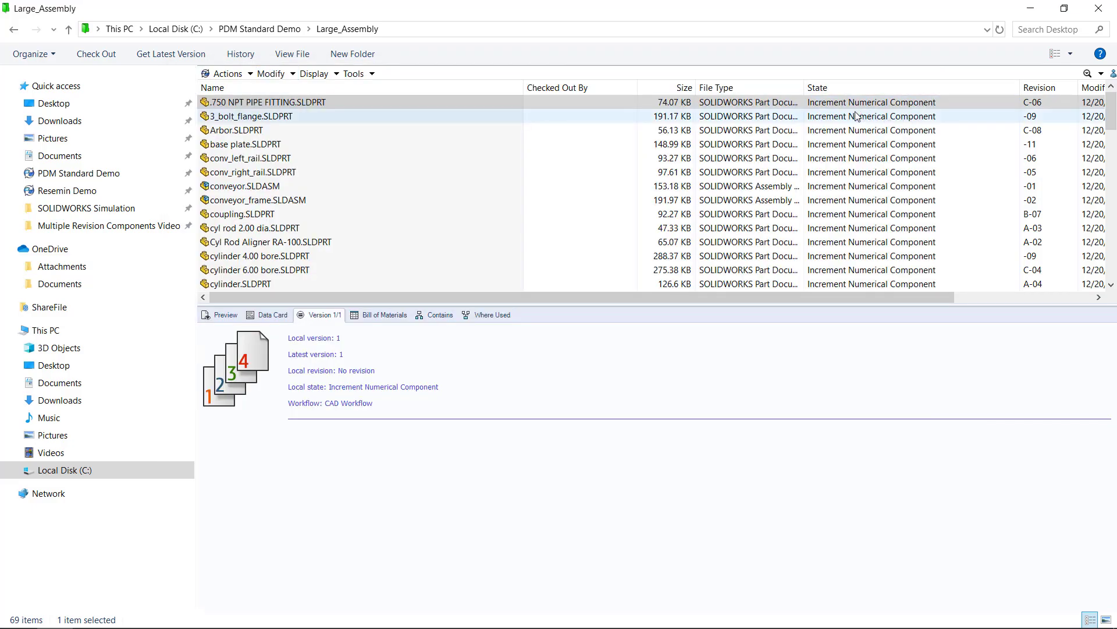
Inspect the CAD Workflow's Revision Number format (Alpha plus Numerical components) and close it unchanged.
{"action": "left_click", "coordinate": [820, 103]}
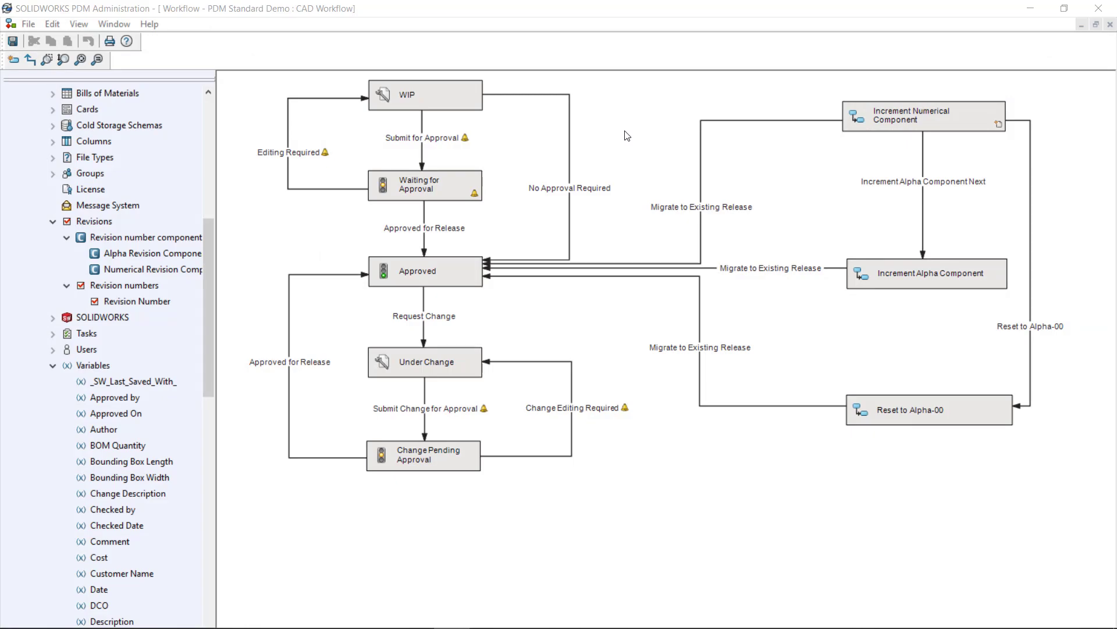
{"action": "double_click", "coordinate": [142, 302]}
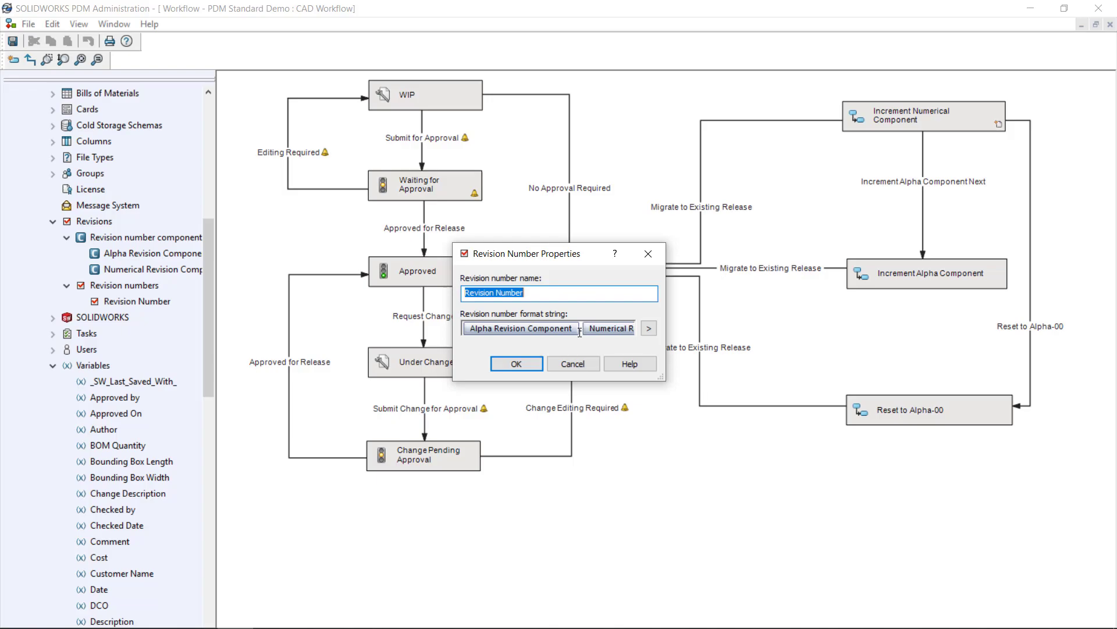
{"action": "left_click", "coordinate": [574, 364]}
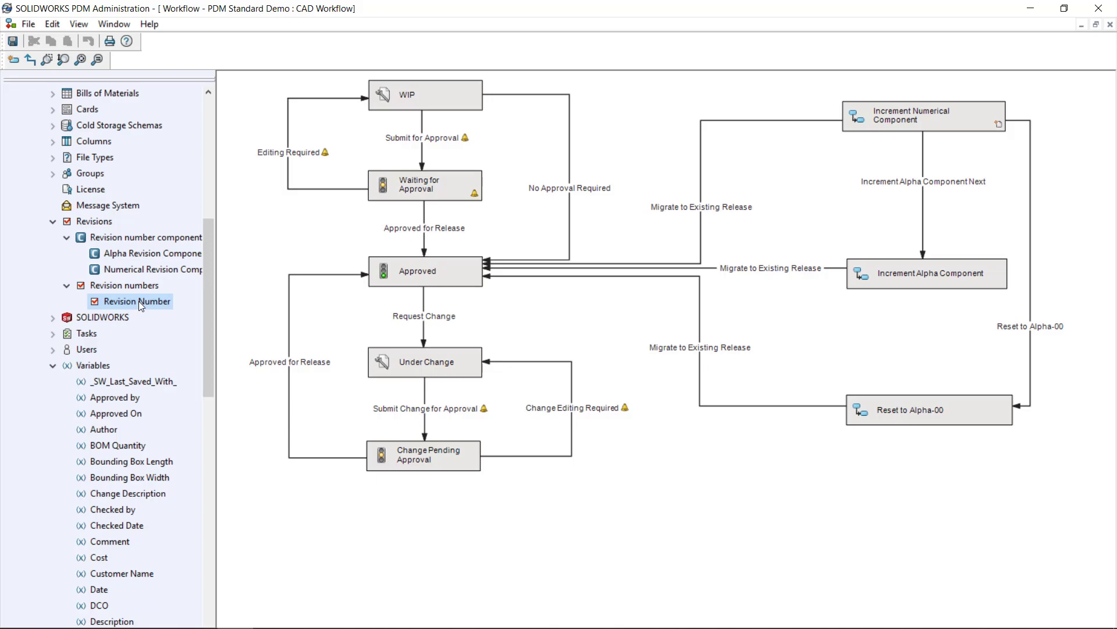
{"action": "double_click", "coordinate": [142, 254]}
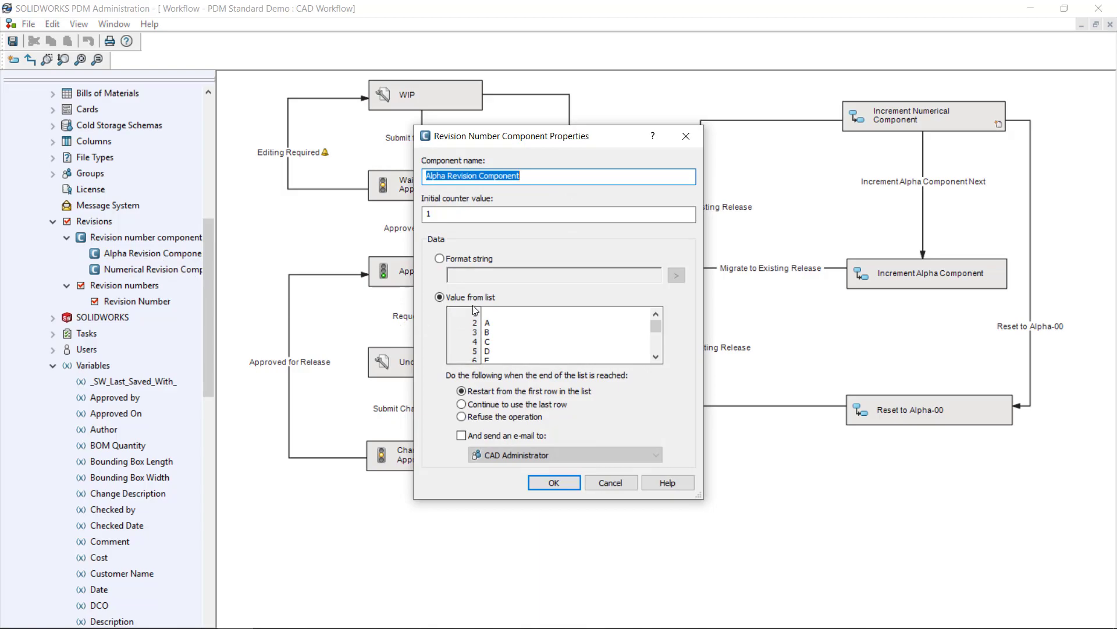
{"action": "scroll", "coordinate": [536, 351], "scroll_direction": "down", "scroll_amount": 3}
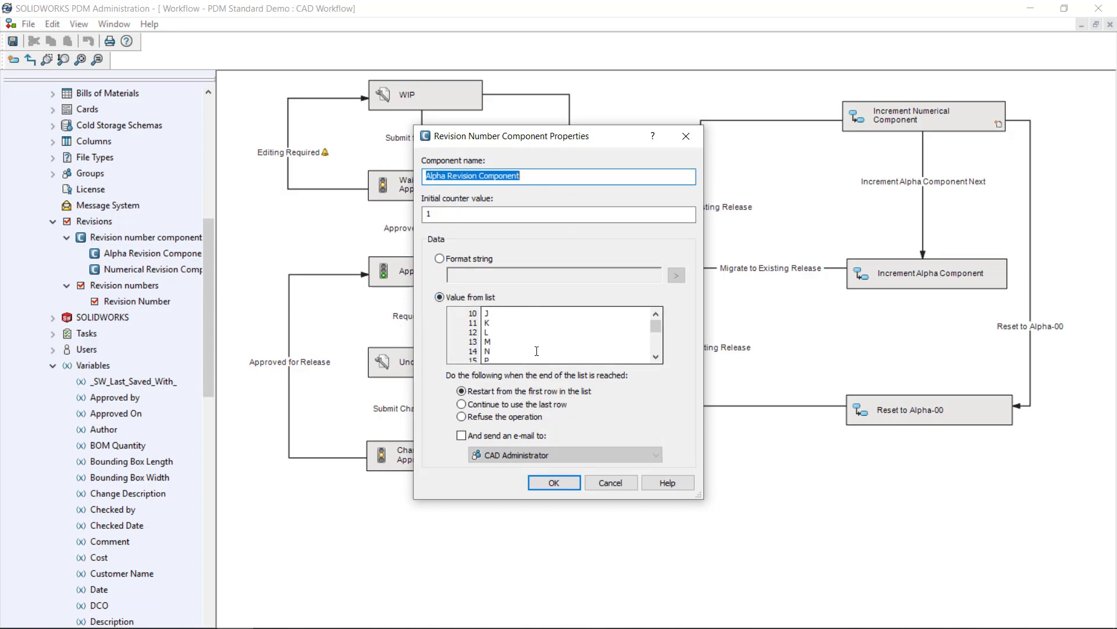
{"action": "scroll", "coordinate": [538, 338], "scroll_direction": "up", "scroll_amount": 3}
{"action": "scroll", "coordinate": [582, 341], "scroll_direction": "down", "scroll_amount": 2}
{"action": "mouse_move", "coordinate": [657, 338]}
{"action": "left_mouse_down"}
{"action": "mouse_move", "coordinate": [654, 382]}
{"action": "mouse_move", "coordinate": [654, 320]}
{"action": "left_mouse_up"}
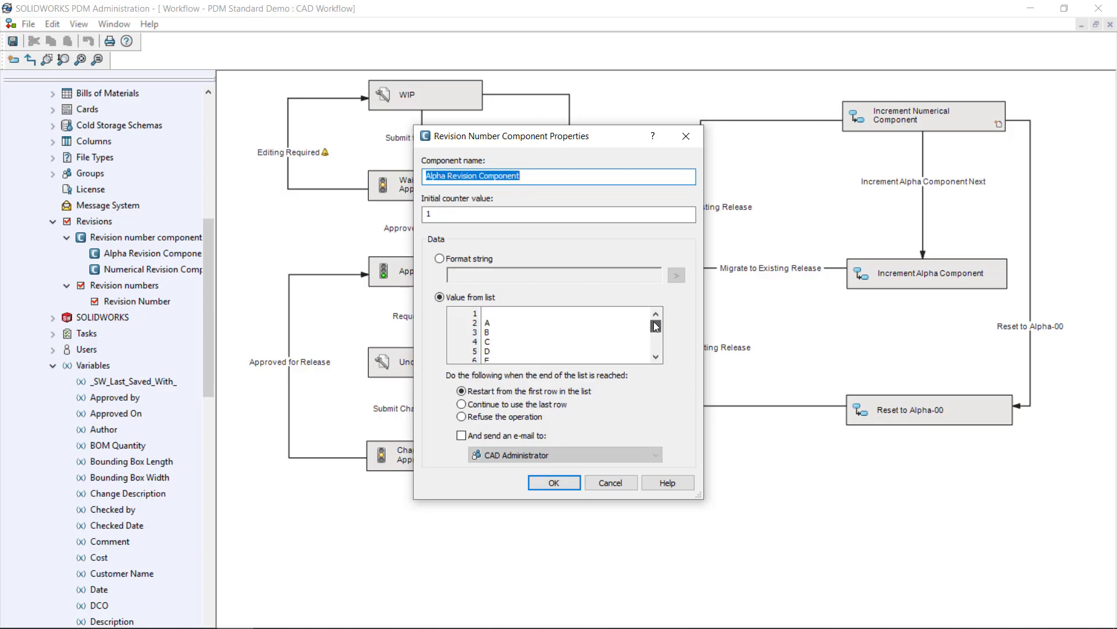
{"action": "left_click", "coordinate": [530, 312]}
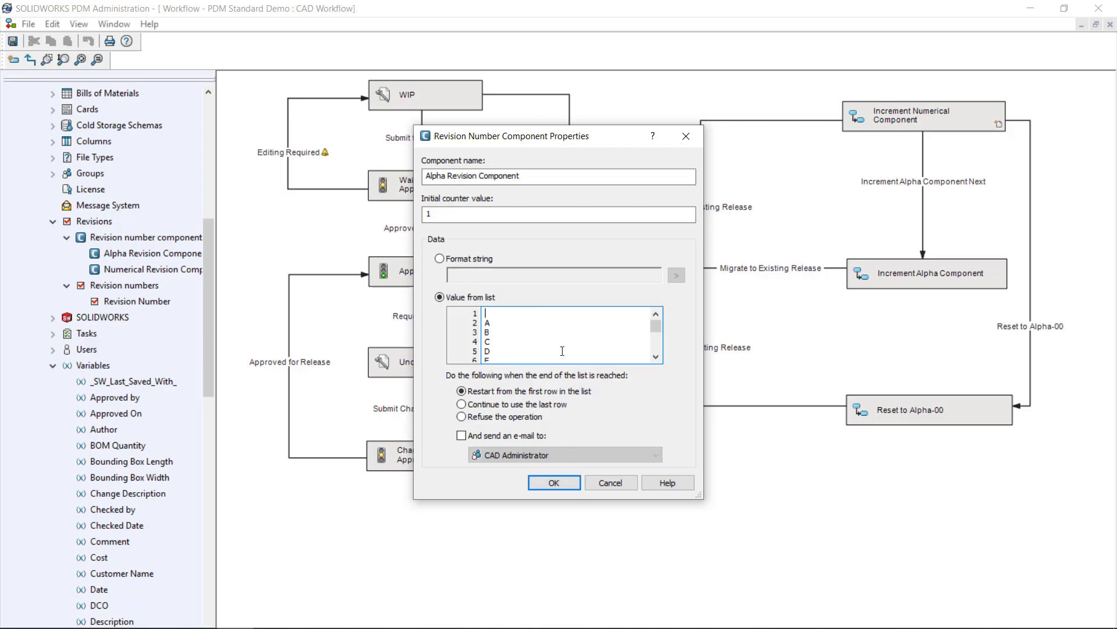
{"action": "left_click", "coordinate": [621, 480]}
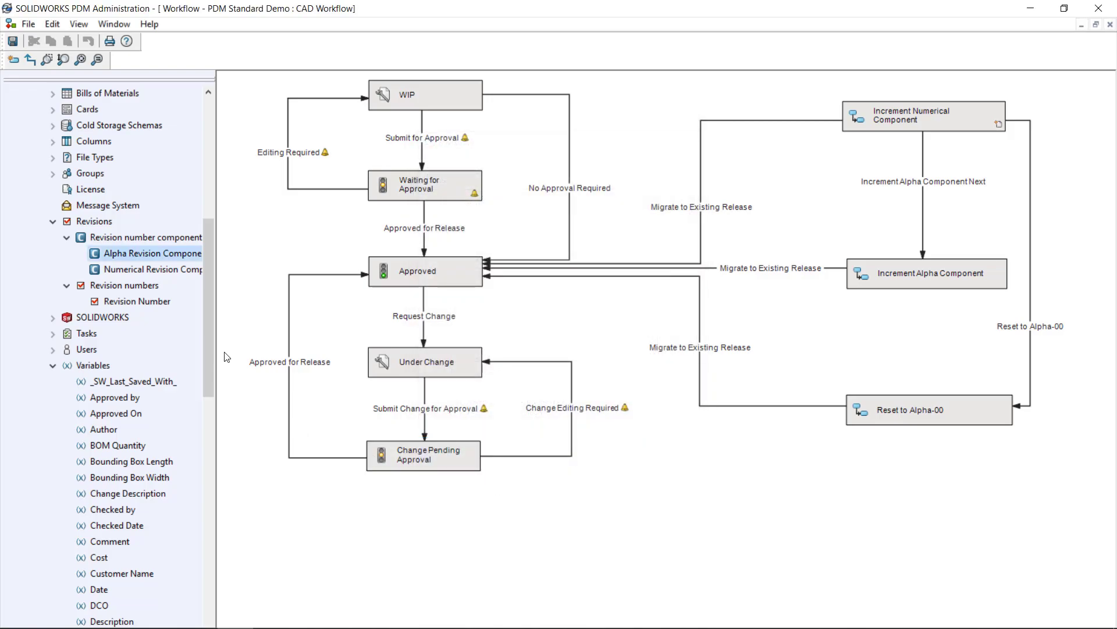
{"action": "double_click", "coordinate": [169, 276]}
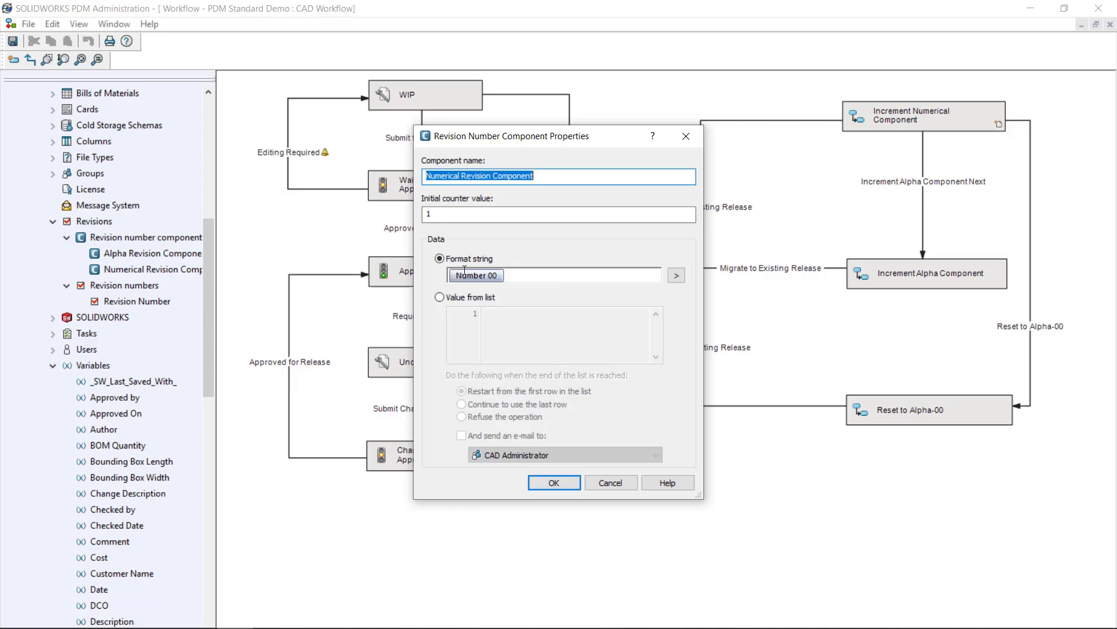
{"action": "left_click", "coordinate": [446, 209]}
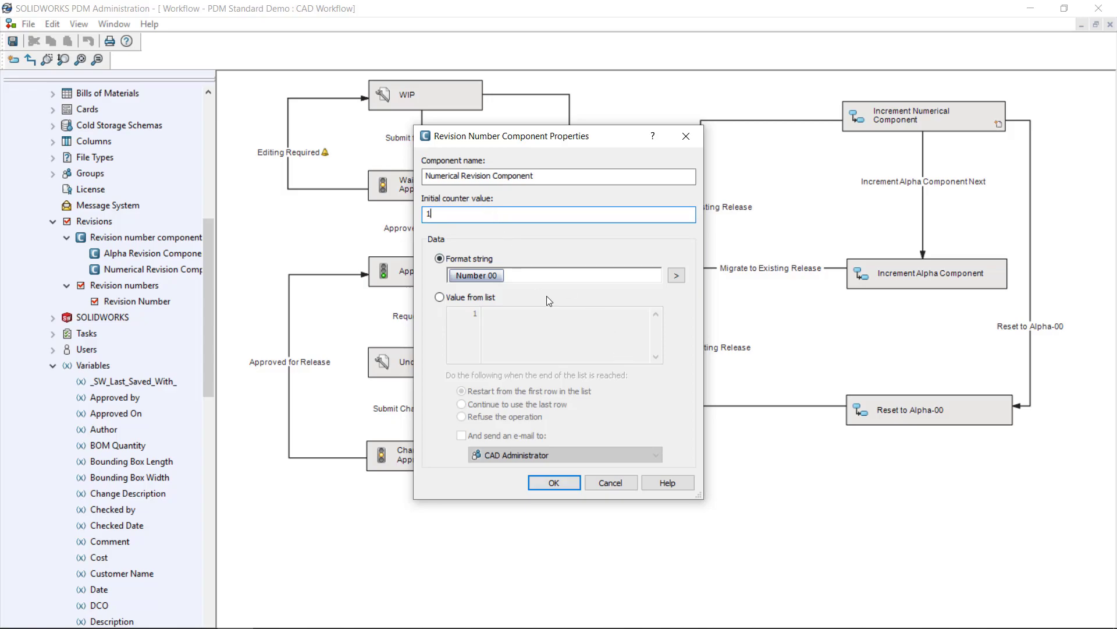
{"action": "left_click", "coordinate": [611, 483]}
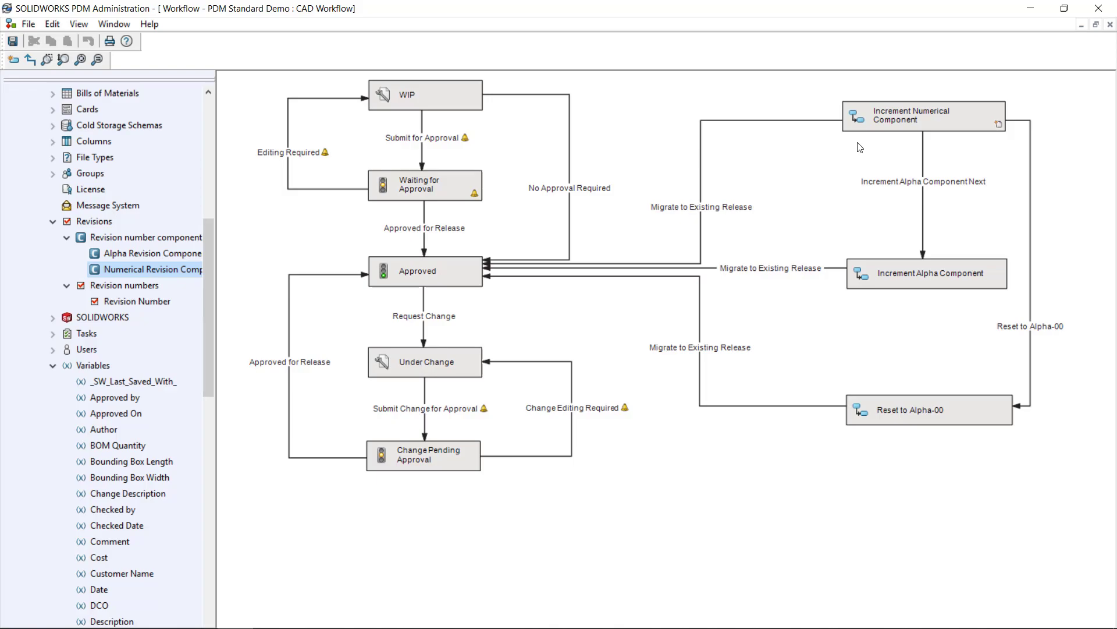
Assign the Revision Number scheme to the Increment Numerical Component state, incrementing Numerical by 1 and Alpha by 0.
{"action": "left_click", "coordinate": [899, 127]}
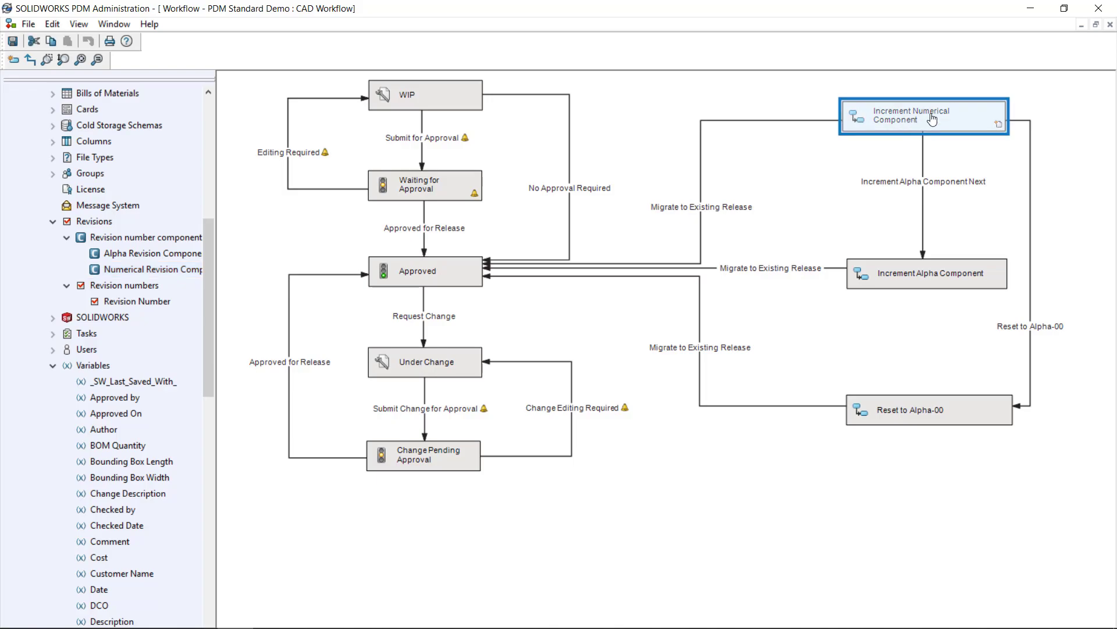
{"action": "double_click", "coordinate": [932, 118]}
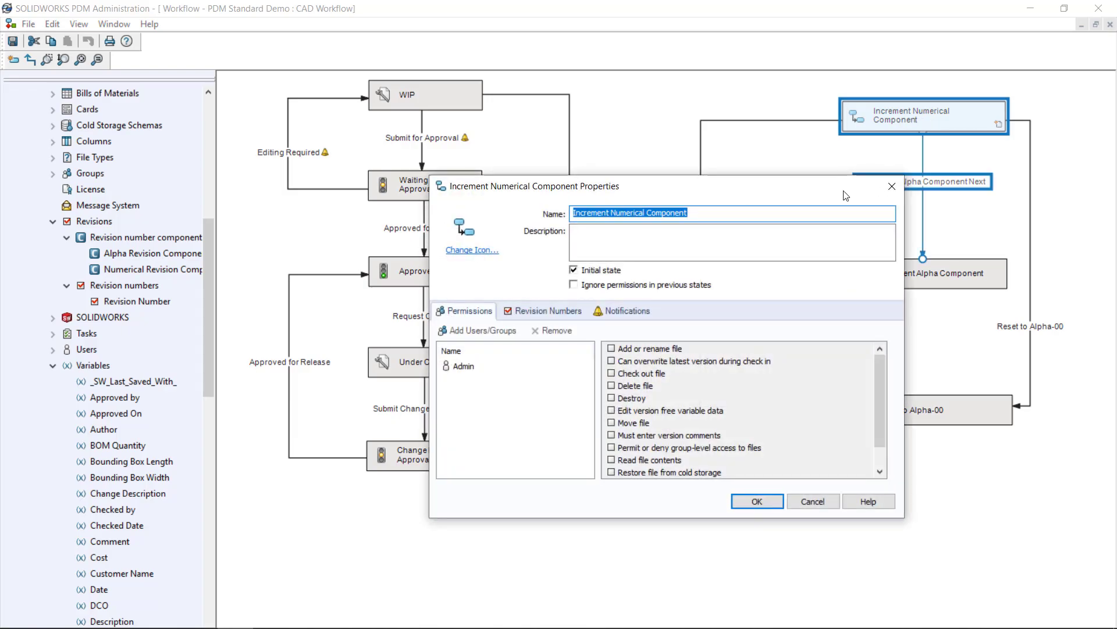
{"action": "left_click_drag", "start_coordinate": [848, 180], "coordinate": [757, 109]}
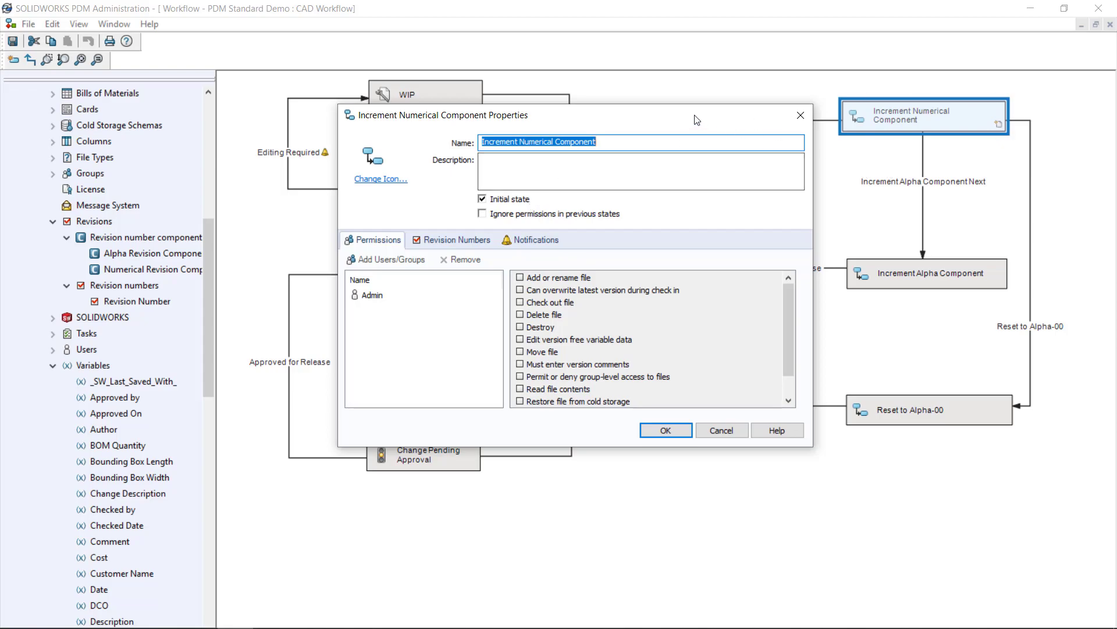
{"action": "left_click_drag", "start_coordinate": [701, 116], "coordinate": [704, 160]}
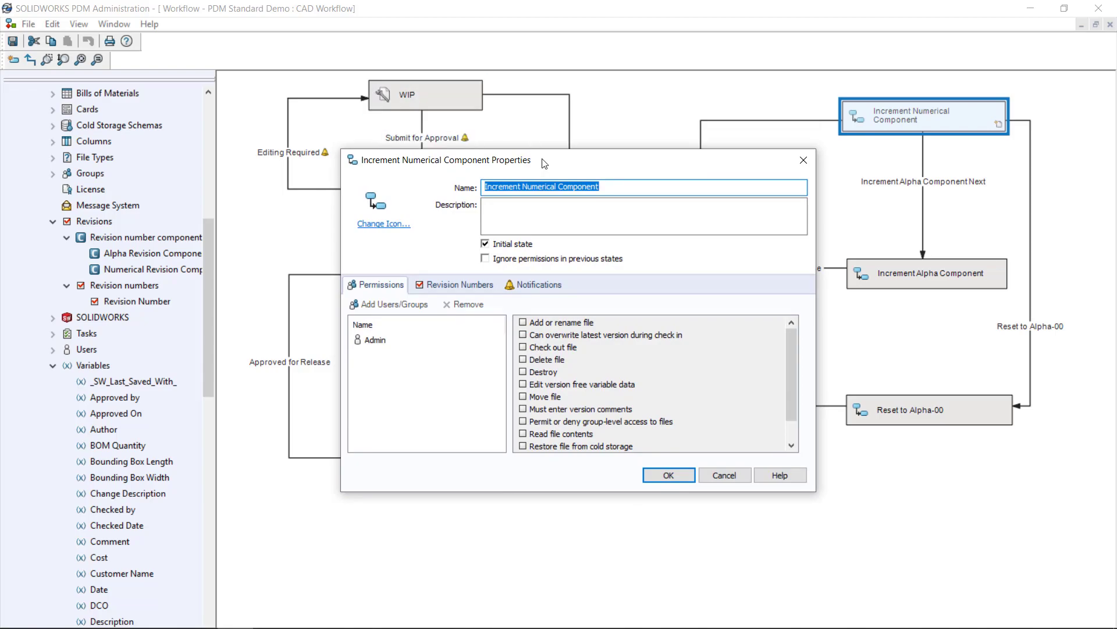
{"action": "left_click_drag", "start_coordinate": [544, 163], "coordinate": [562, 119]}
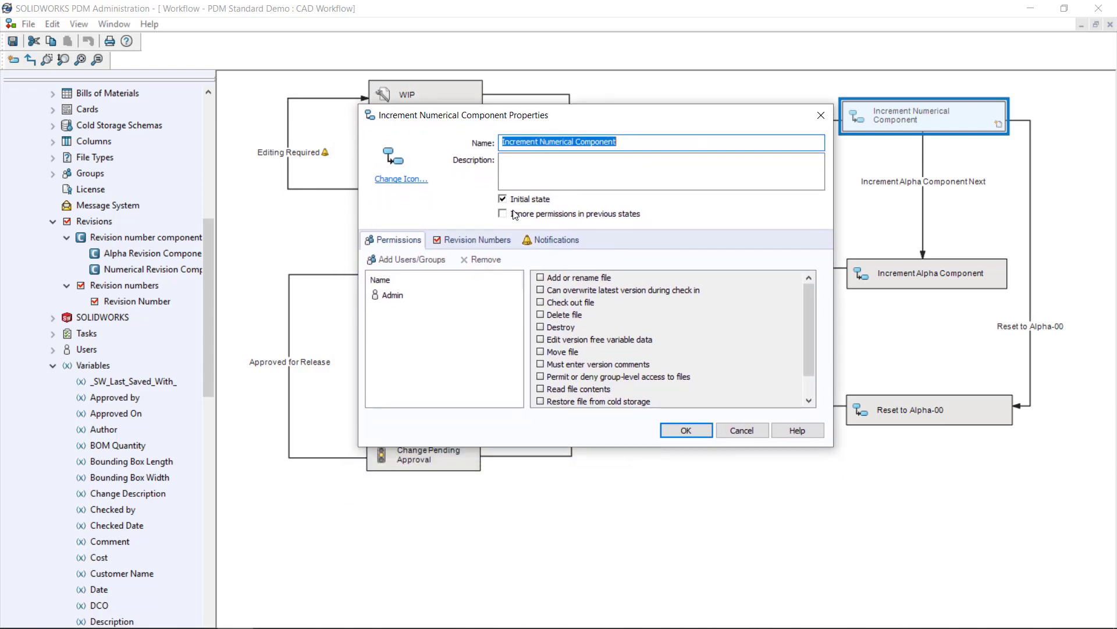
{"action": "left_click", "coordinate": [504, 239]}
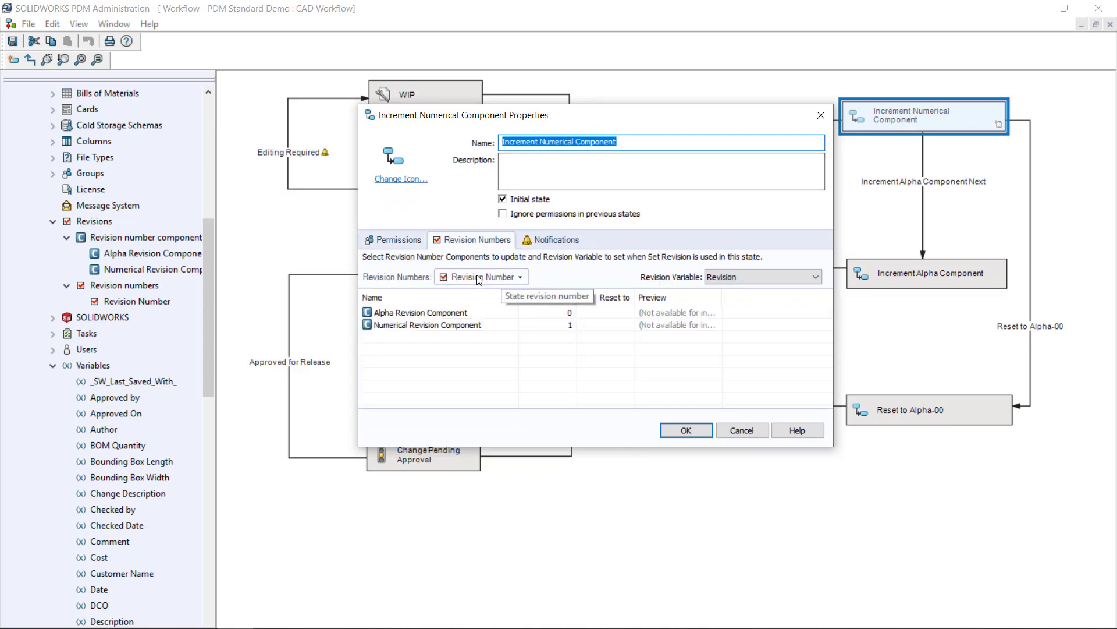
{"action": "left_click", "coordinate": [460, 278]}
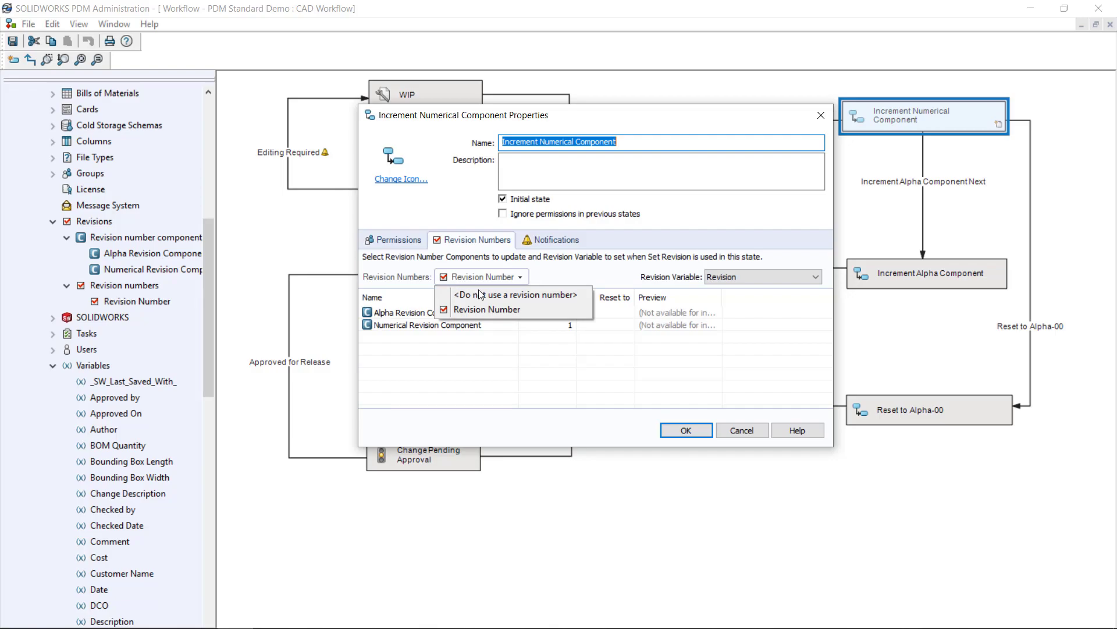
{"action": "left_click", "coordinate": [488, 309]}
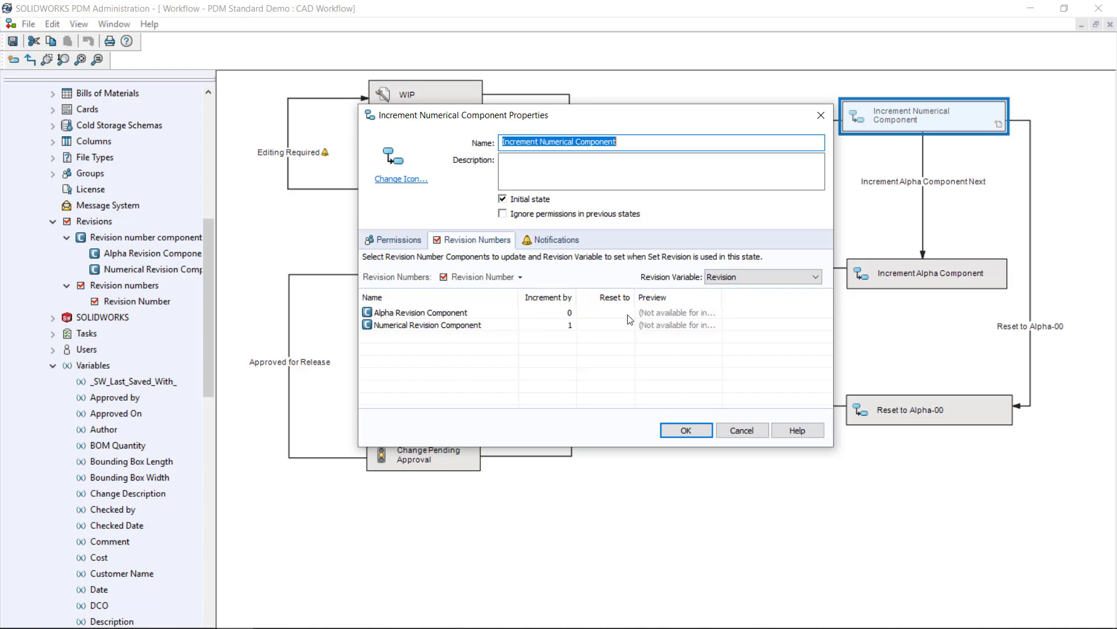
{"action": "left_click", "coordinate": [677, 432]}
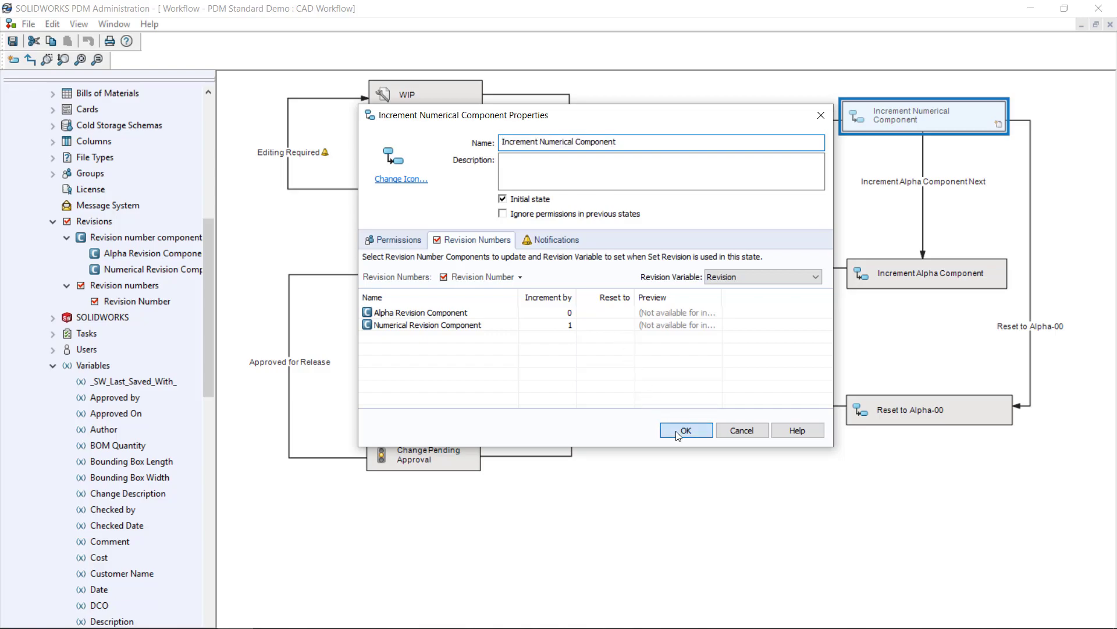
Review and confirm the Increment Alpha Component state's revision number settings.
{"action": "double_click", "coordinate": [899, 274]}
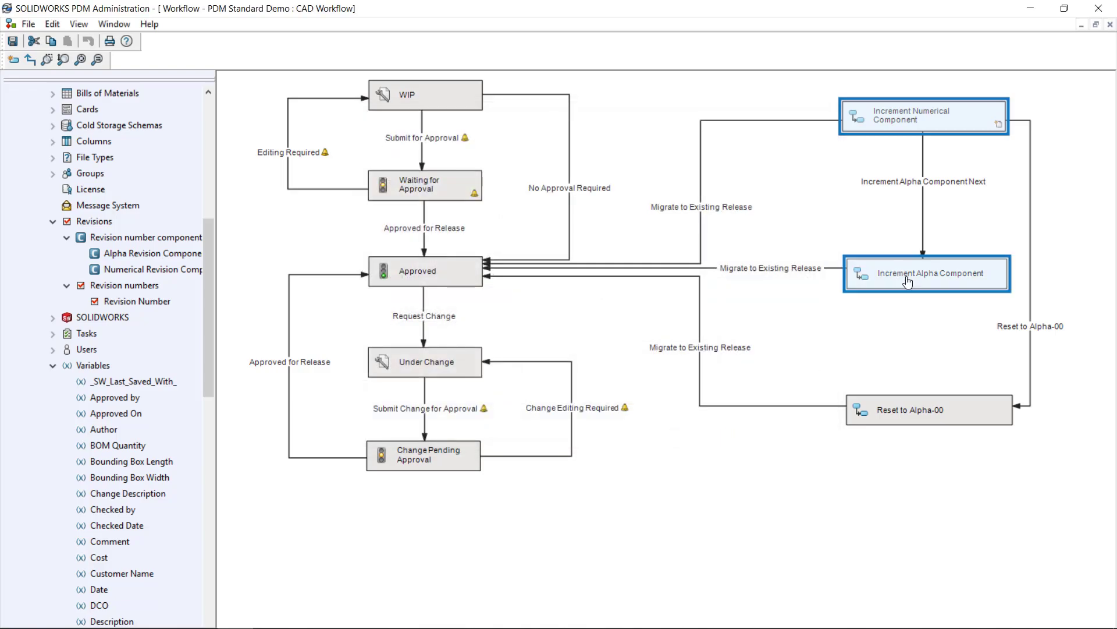
{"action": "left_click", "coordinate": [548, 310]}
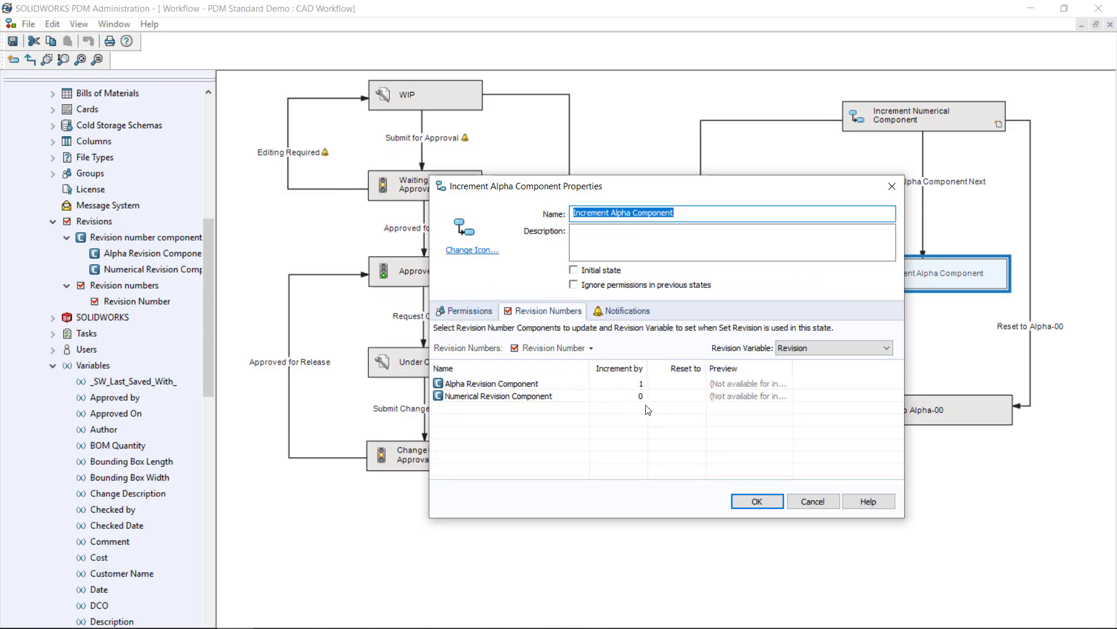
{"action": "left_click", "coordinate": [746, 502]}
Set the Reset to Alpha-00 state to increment Alpha by 1 and reset Numerical to 0.
{"action": "left_click", "coordinate": [899, 412]}
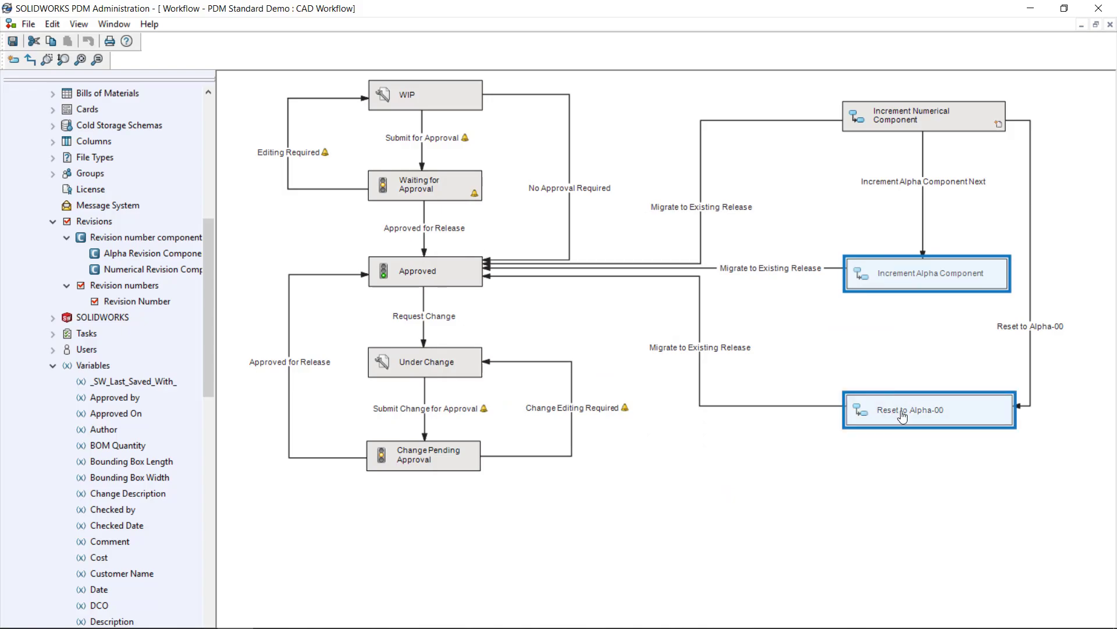
{"action": "double_click", "coordinate": [899, 413]}
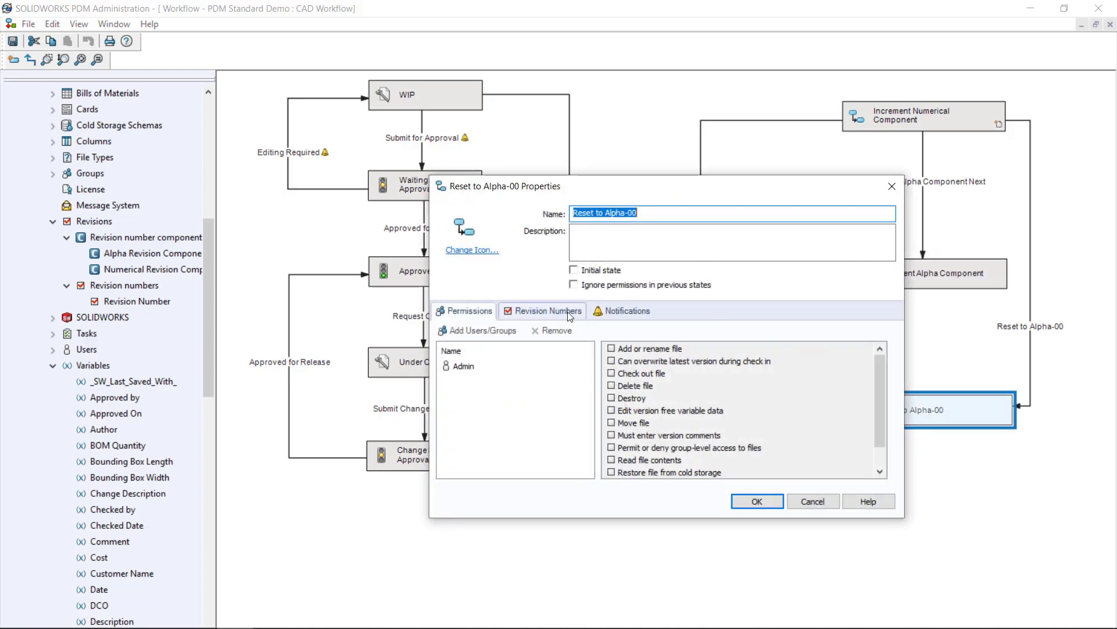
{"action": "left_click", "coordinate": [569, 316]}
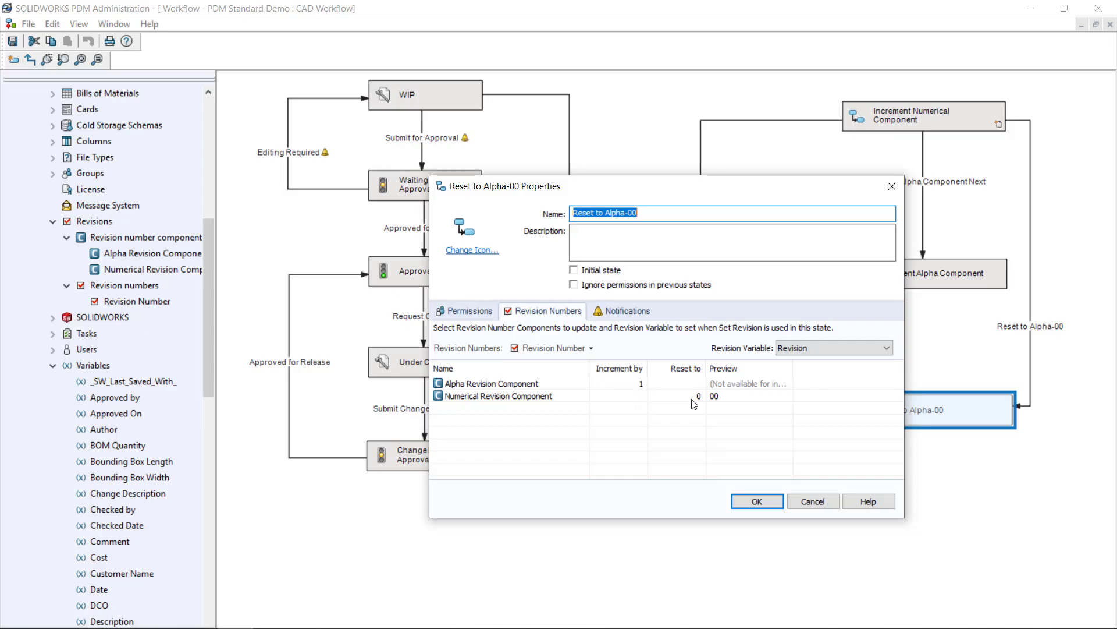
{"action": "left_click", "coordinate": [776, 508]}
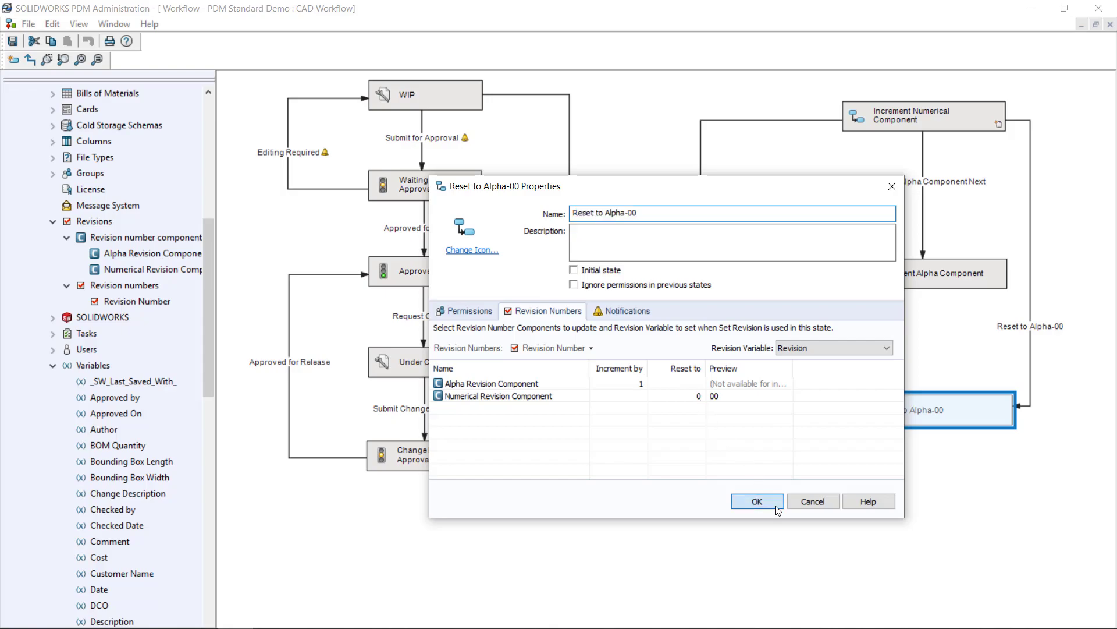
Inspect both Migrate to Existing Release transitions leading back to the Approved state.
{"action": "left_click", "coordinate": [799, 485]}
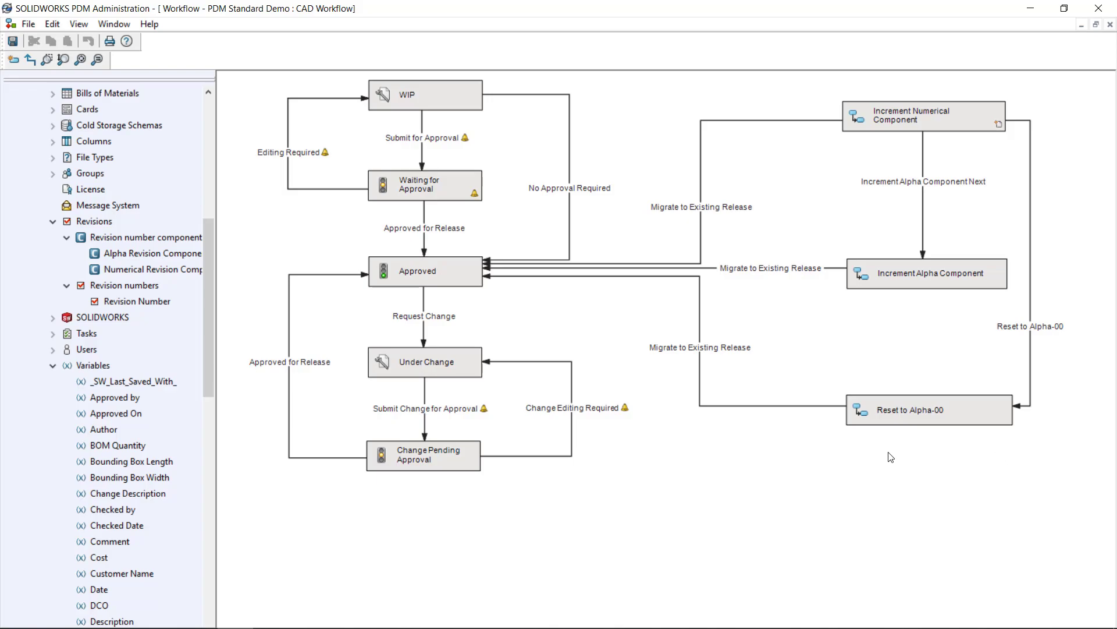
{"action": "left_click", "coordinate": [482, 260]}
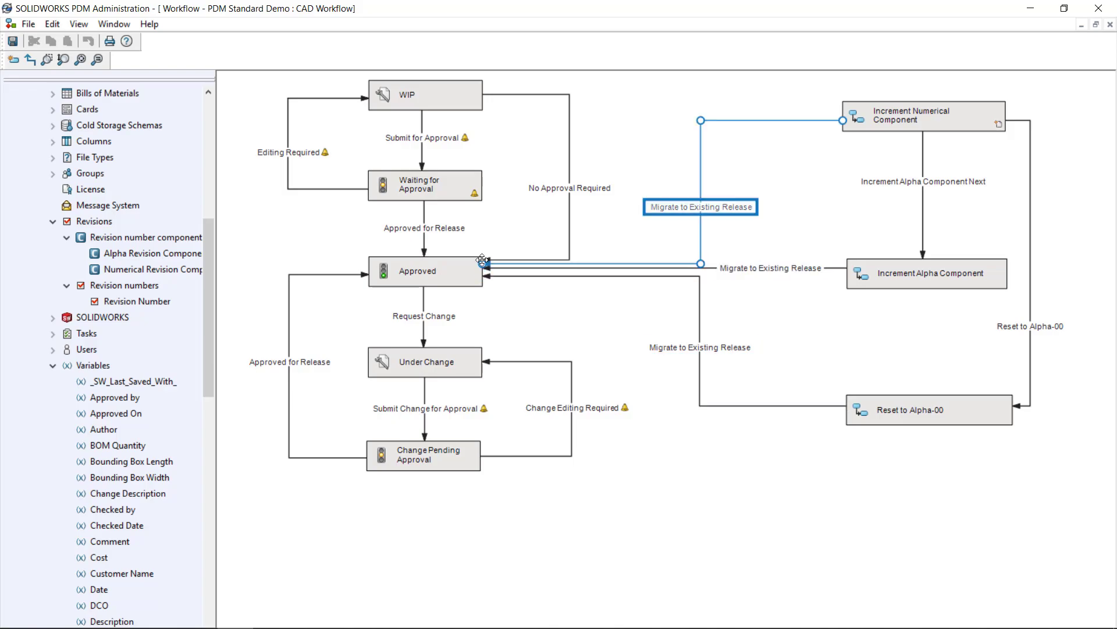
{"action": "left_click", "coordinate": [601, 288]}
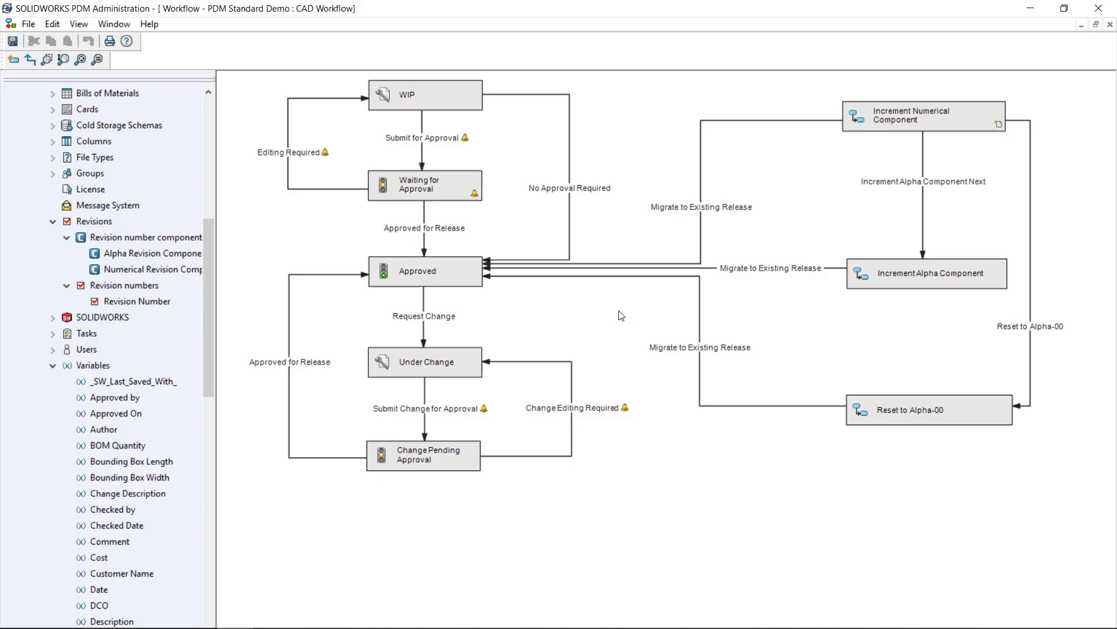
{"action": "left_click", "coordinate": [770, 268]}
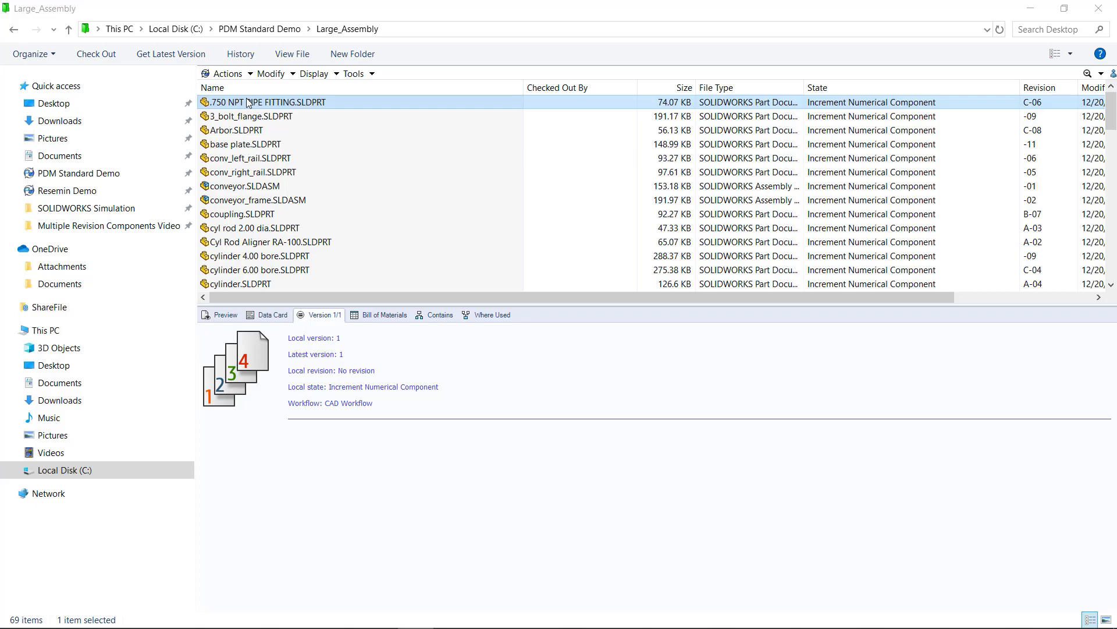
Open Set Revision for all 69 Large_Assembly files, sorted by Data Card Variable value.
{"action": "left_click", "coordinate": [259, 119]}
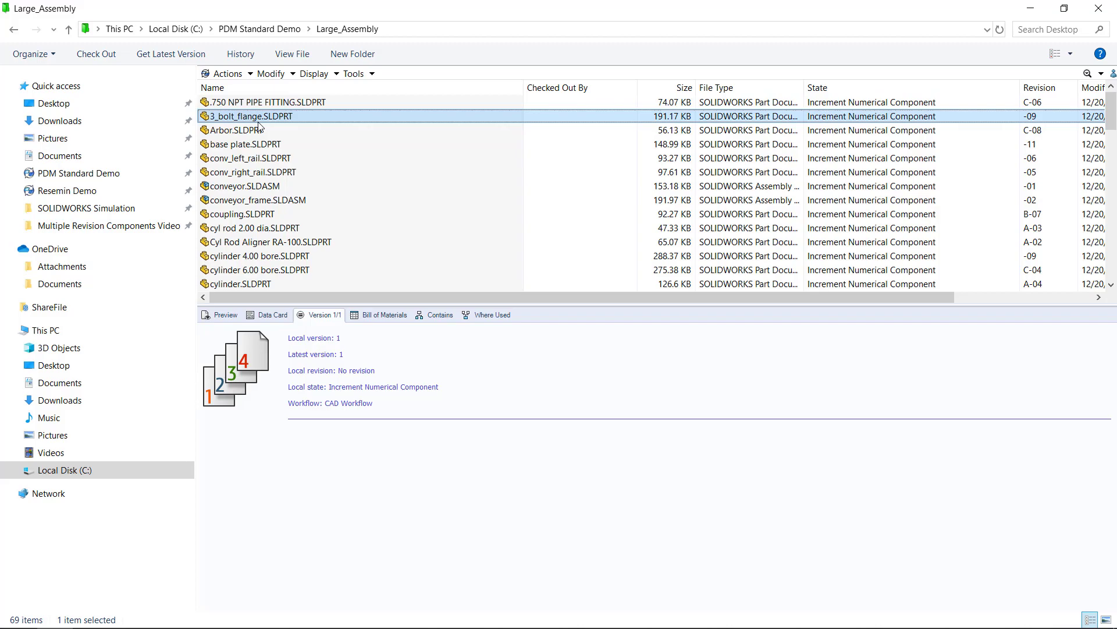
{"action": "key", "text": "ctrl+a"}
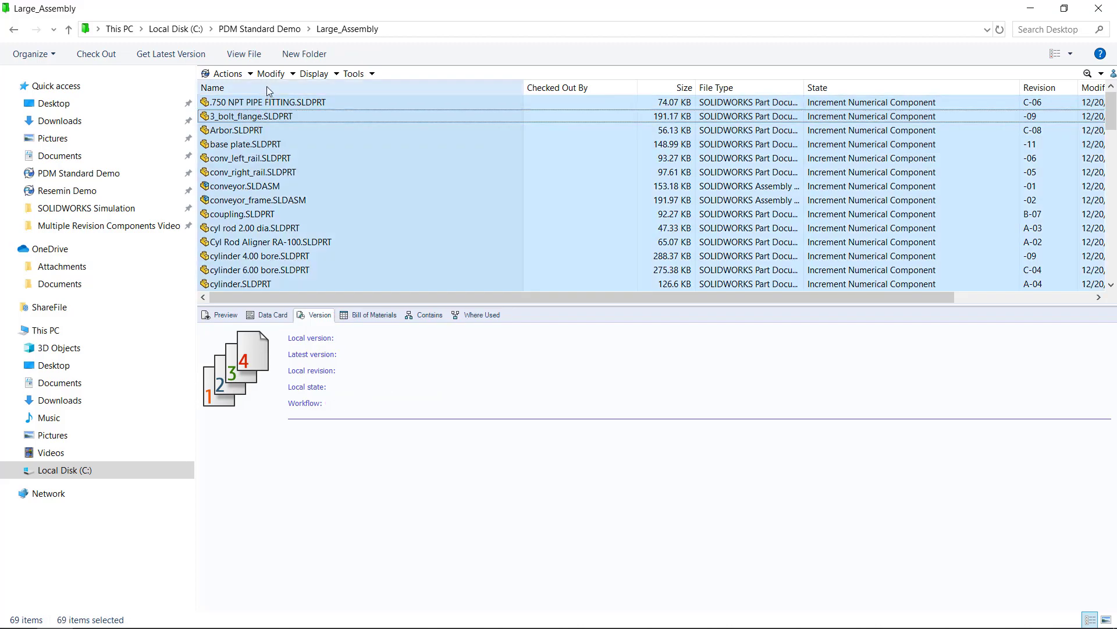
{"action": "left_click", "coordinate": [273, 74]}
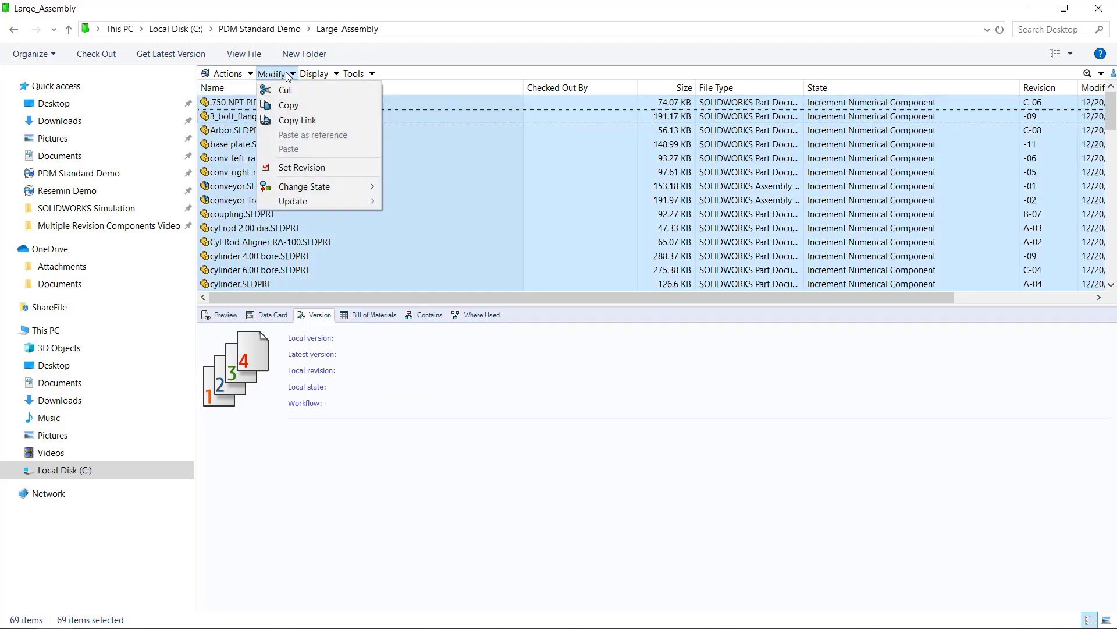
{"action": "left_click", "coordinate": [308, 168]}
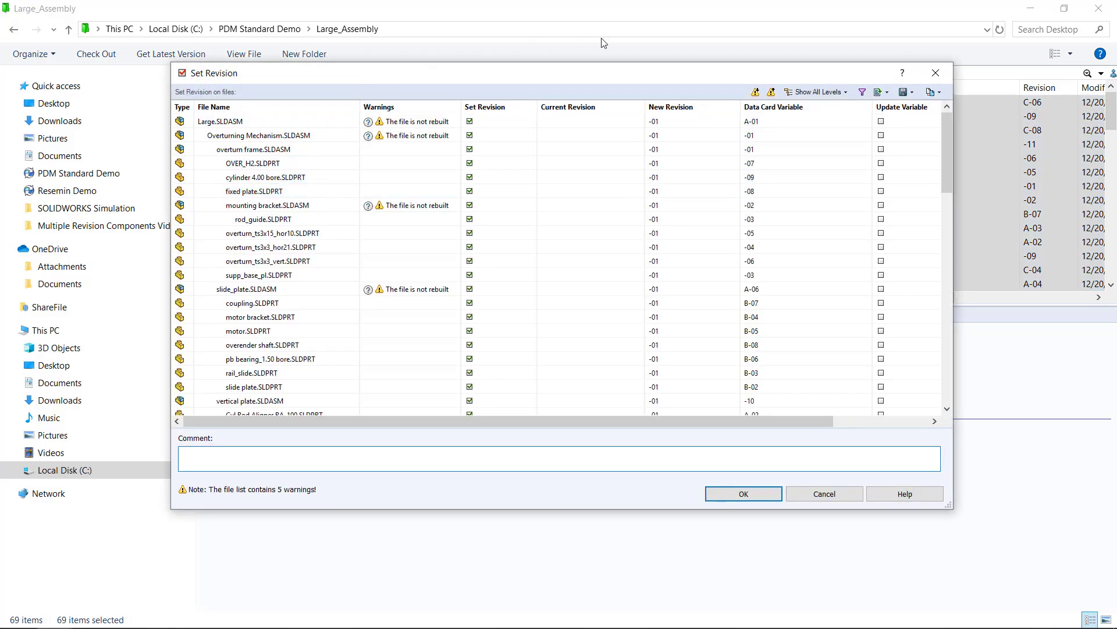
{"action": "left_click_drag", "start_coordinate": [652, 78], "coordinate": [505, 50]}
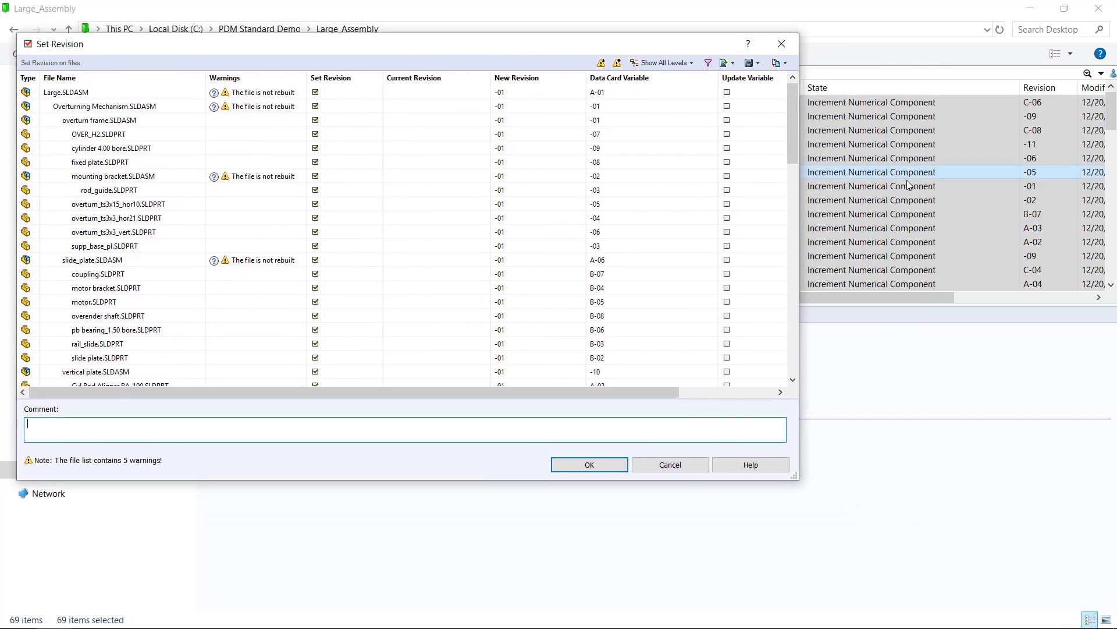
{"action": "left_click", "coordinate": [727, 121]}
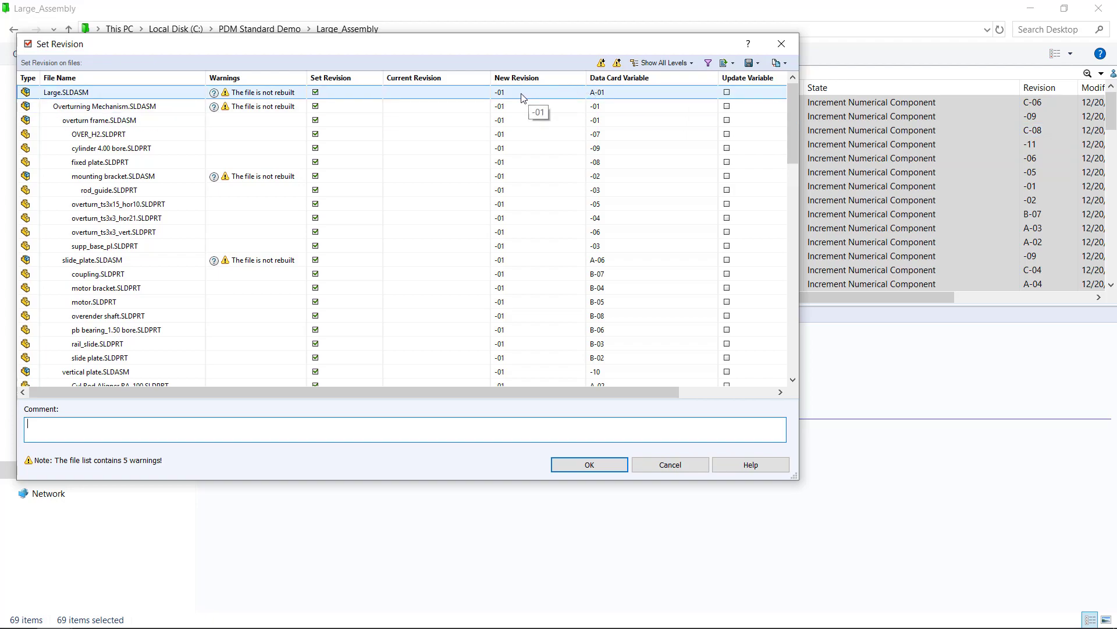
{"action": "left_click", "coordinate": [608, 80]}
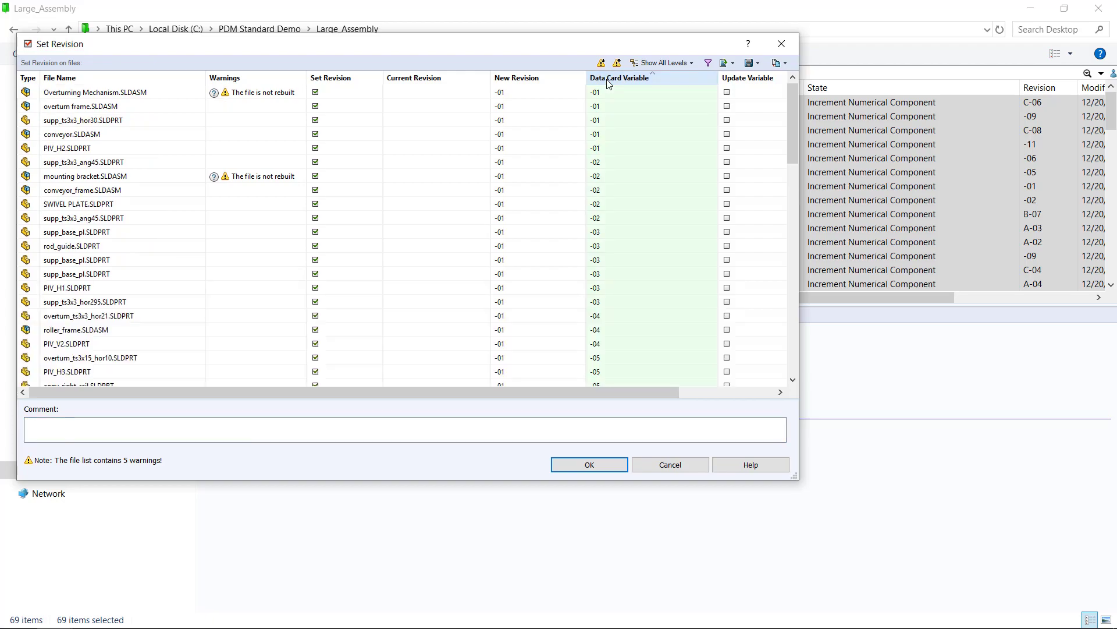
Set all new revisions to their card variable values and review the resulting list.
{"action": "right_click", "coordinate": [549, 94]}
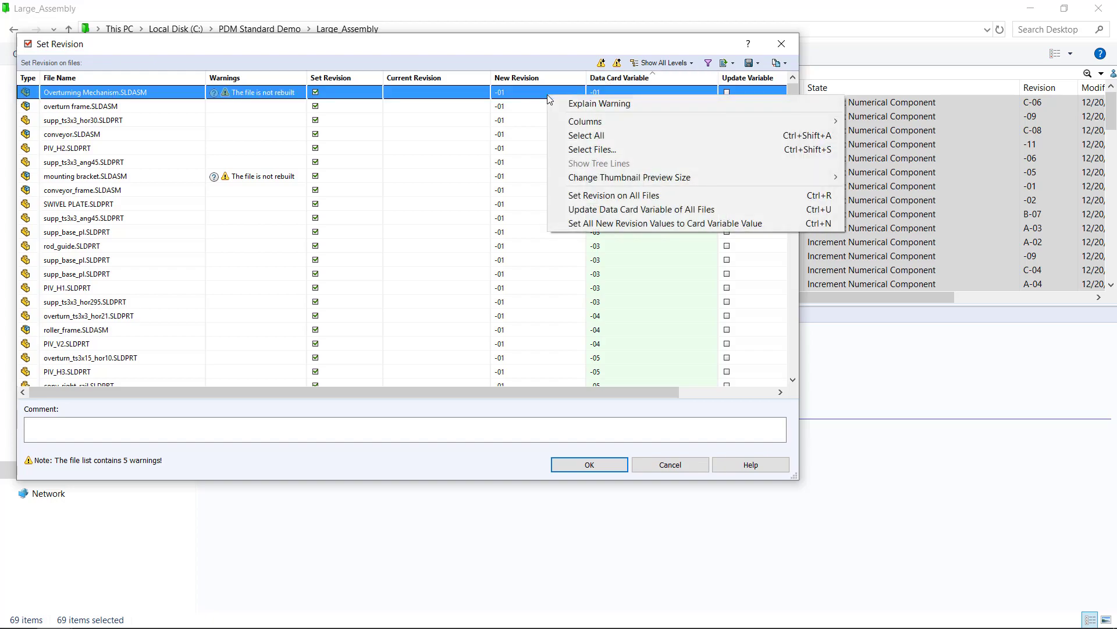
{"action": "left_click", "coordinate": [615, 224]}
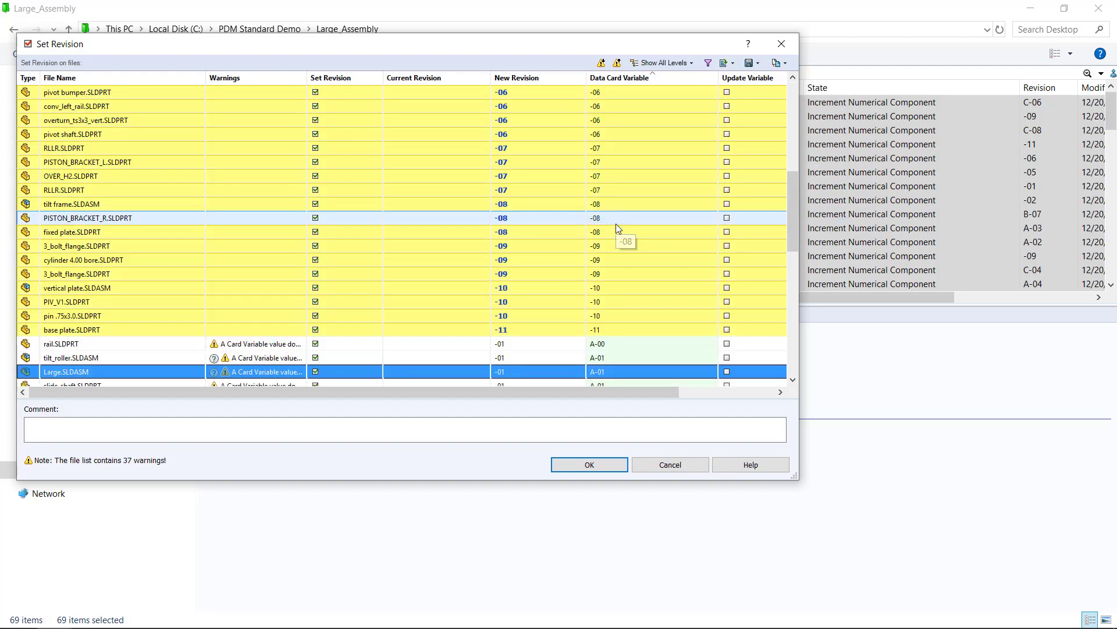
{"action": "scroll", "coordinate": [636, 195], "scroll_direction": "up", "scroll_amount": 6}
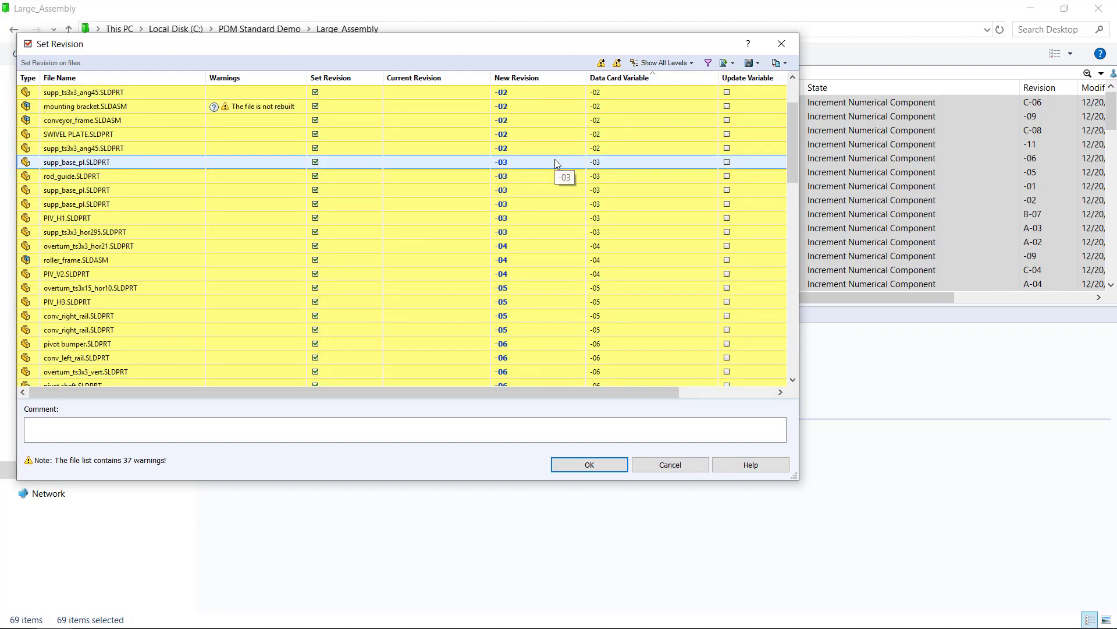
{"action": "scroll", "coordinate": [556, 161], "scroll_direction": "down", "scroll_amount": 8}
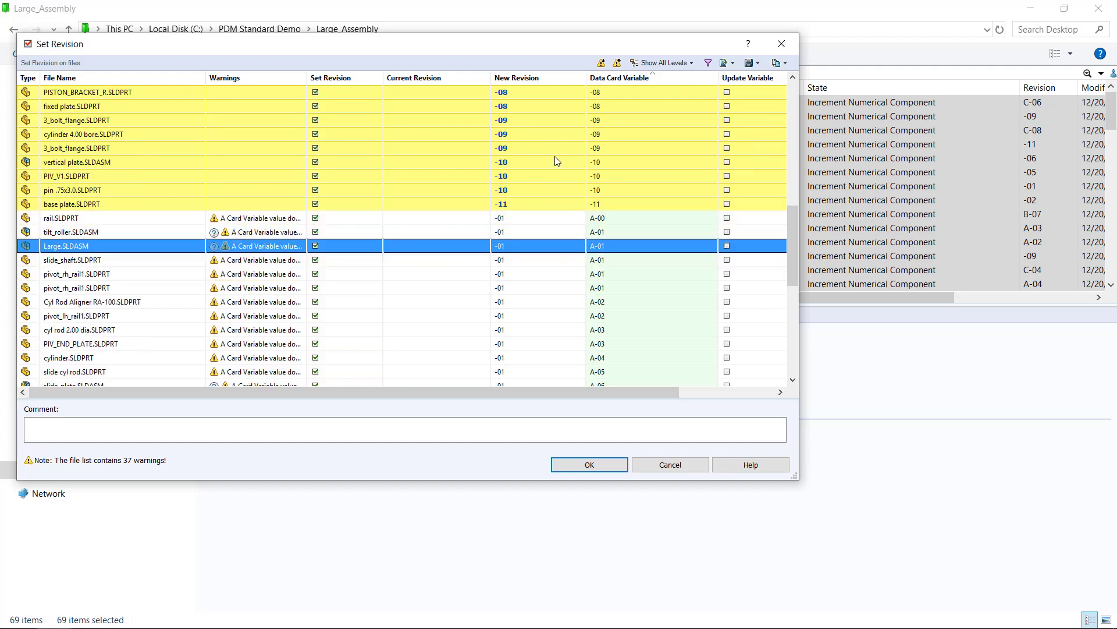
{"action": "scroll", "coordinate": [556, 161], "scroll_direction": "down", "scroll_amount": 1}
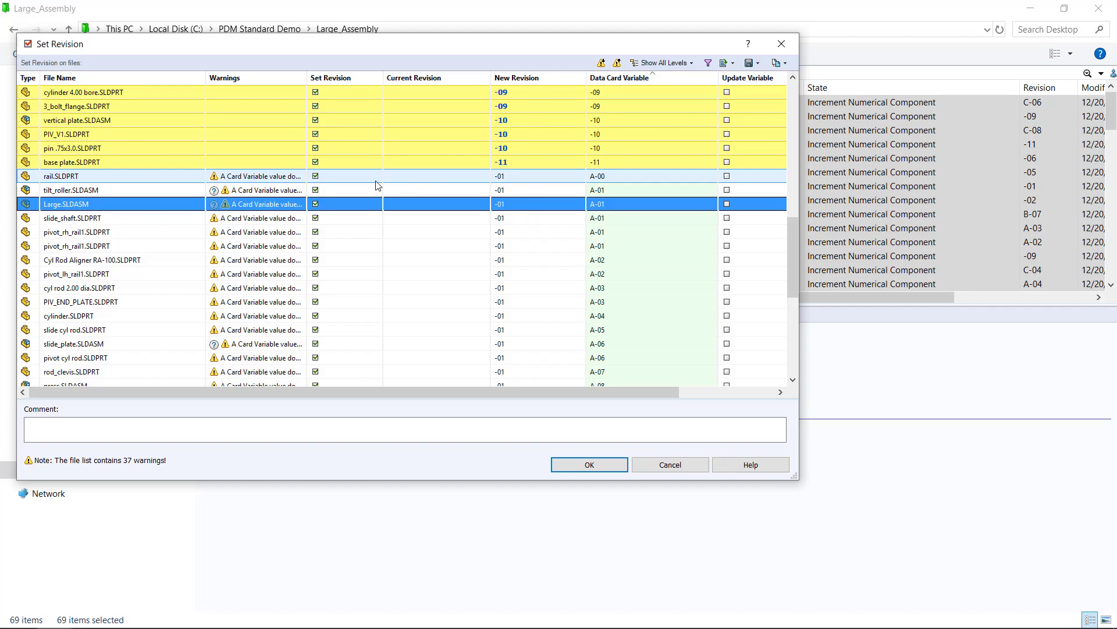
Exclude rail.SLDPRT from the revision change and keep tilt_roller.SLDASM at -01.
{"action": "left_click", "coordinate": [316, 175]}
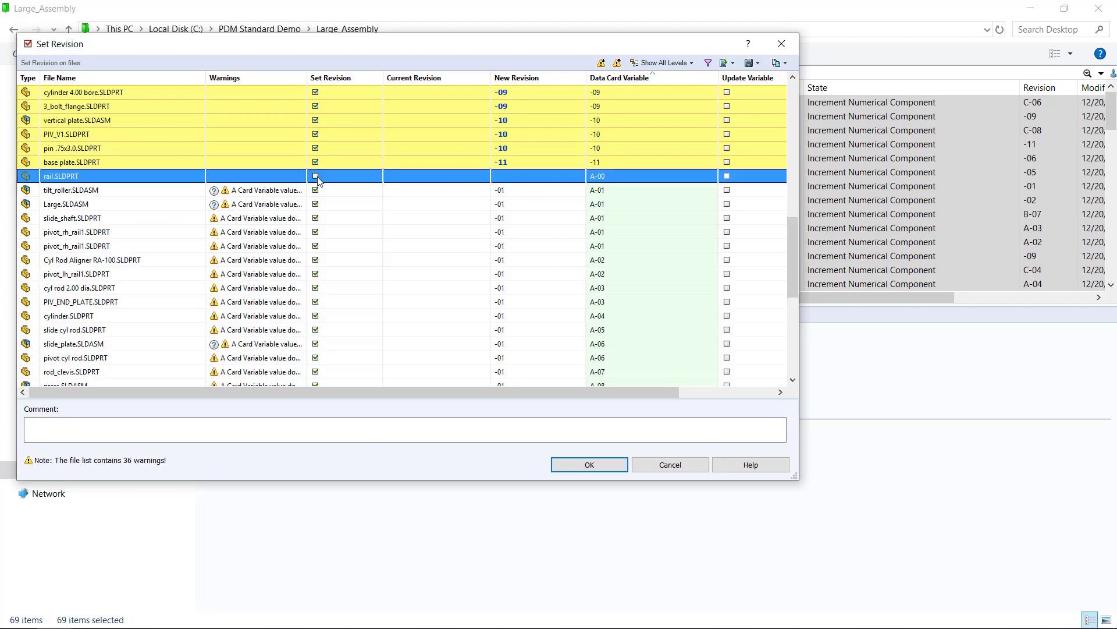
{"action": "left_click", "coordinate": [526, 182]}
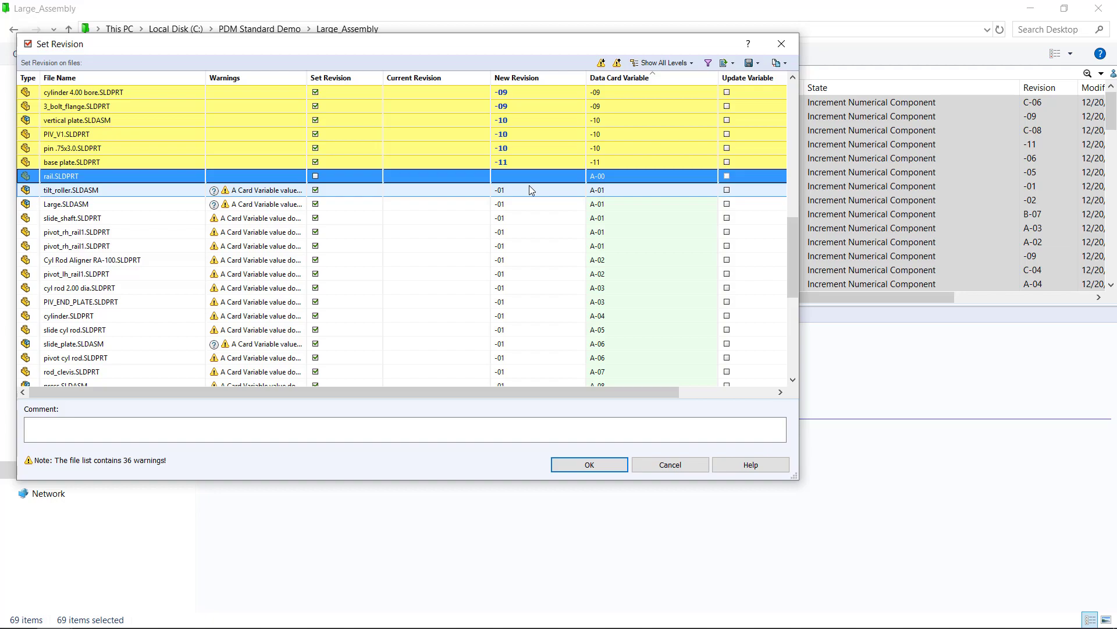
{"action": "left_click", "coordinate": [529, 190]}
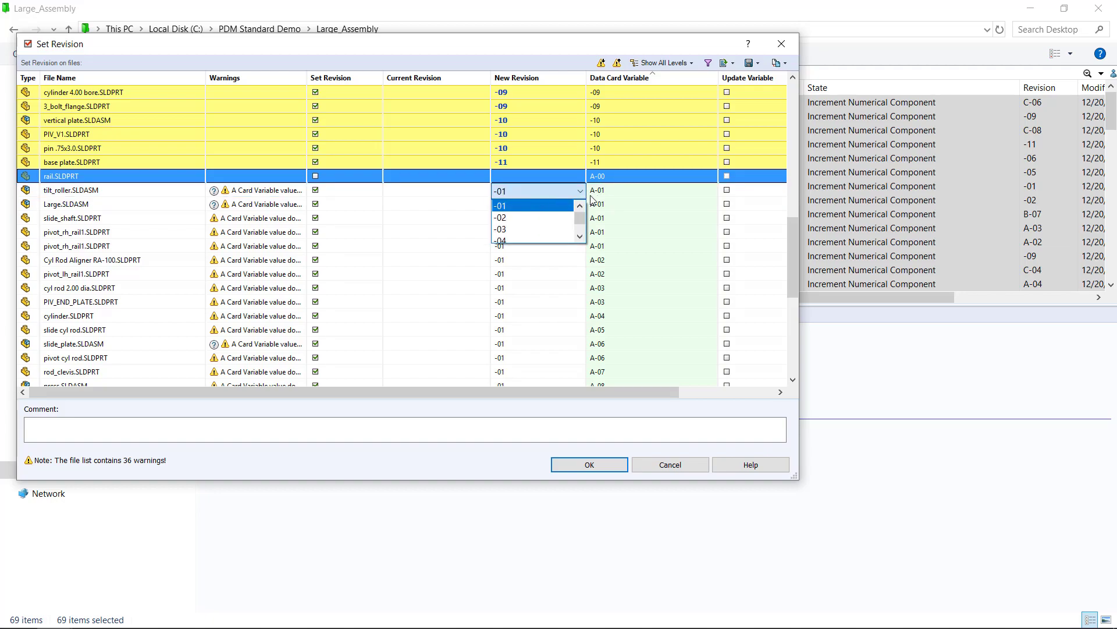
{"action": "left_click", "coordinate": [501, 206]}
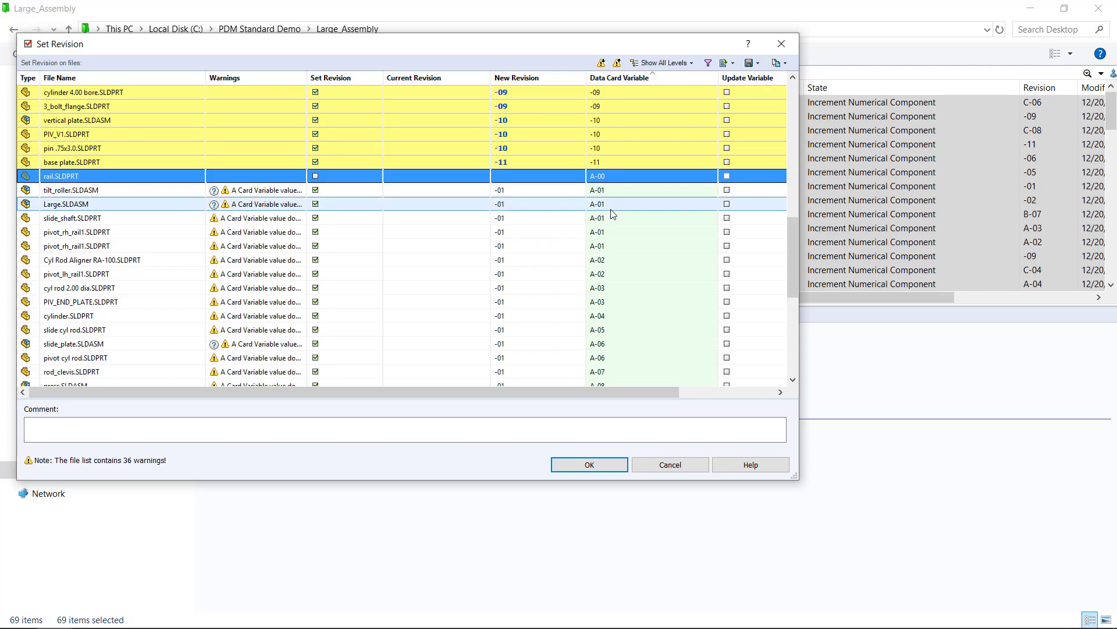
Give Cyl Rod Aligner -02, cyl rod 2.00 dia -03, pivot_lh_rail1 -02 and PIV_END_PLATE -03.
{"action": "left_click", "coordinate": [527, 258]}
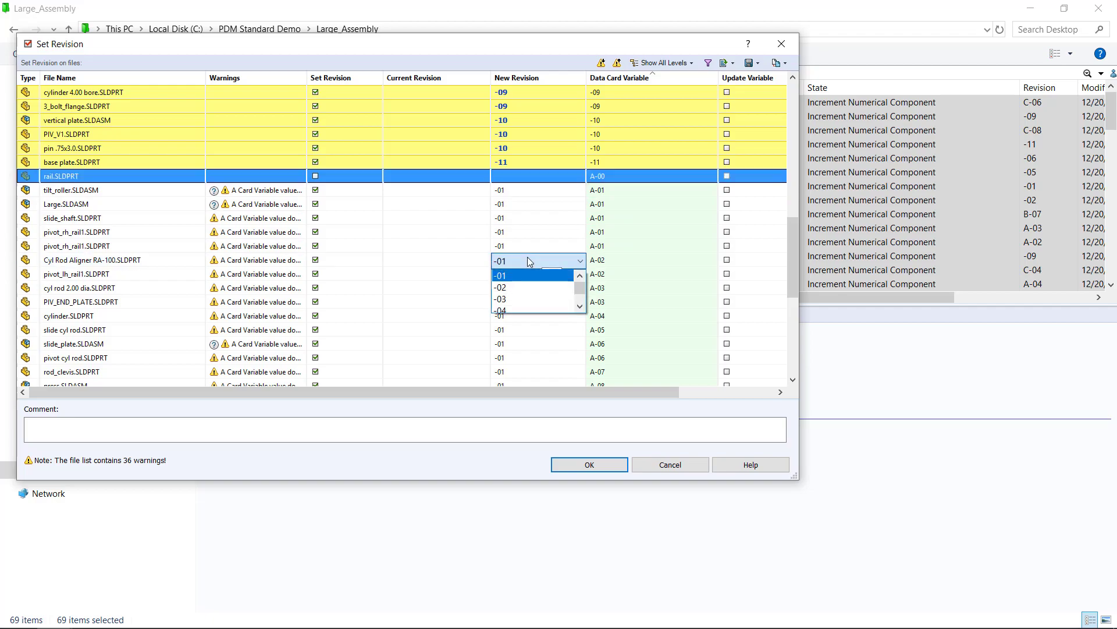
{"action": "left_click", "coordinate": [527, 283]}
{"action": "left_click", "coordinate": [537, 290]}
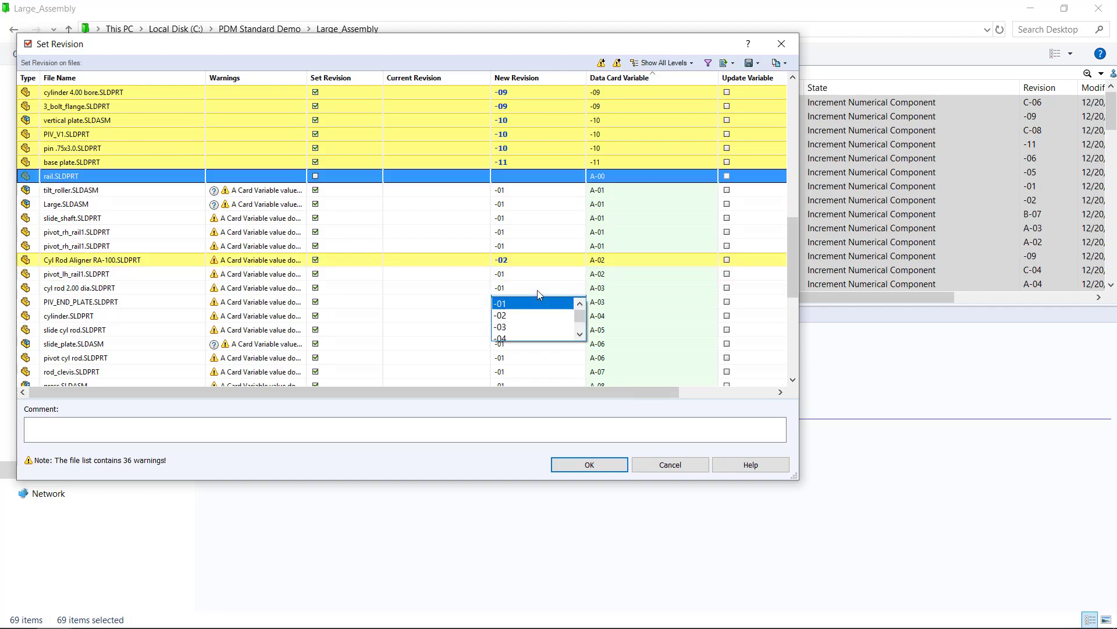
{"action": "left_click", "coordinate": [535, 327]}
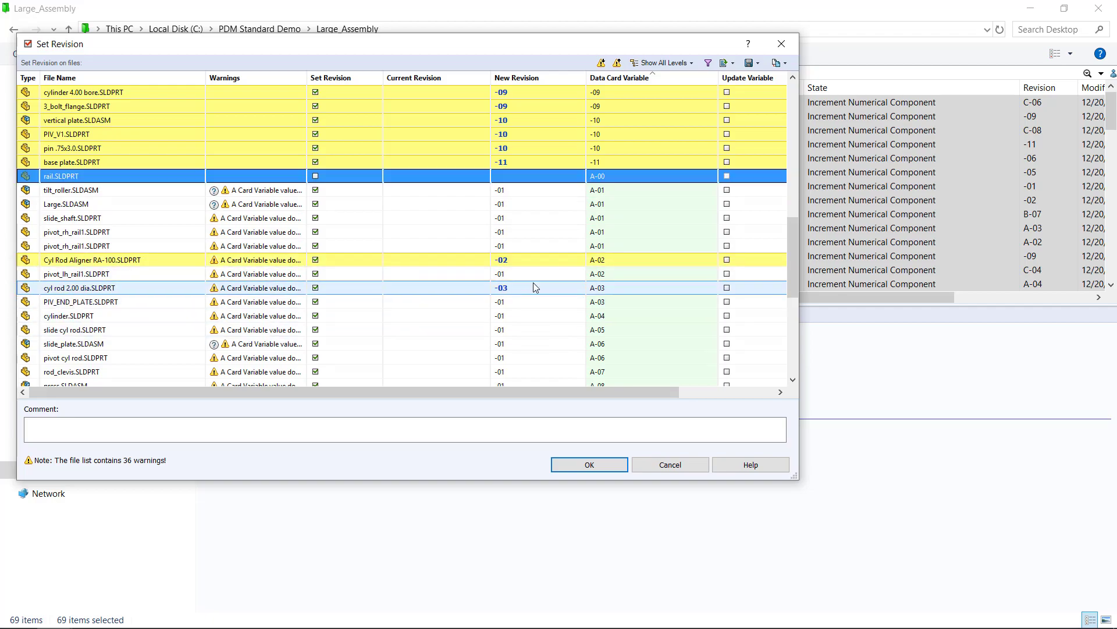
{"action": "left_click", "coordinate": [530, 275]}
{"action": "left_click", "coordinate": [531, 300]}
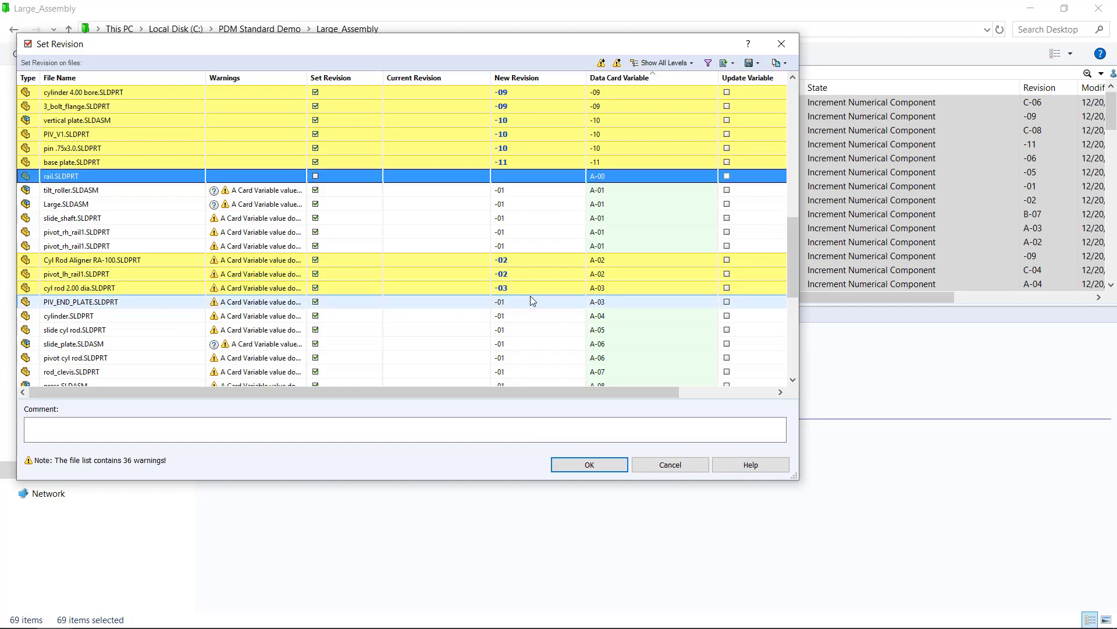
{"action": "left_click", "coordinate": [536, 309]}
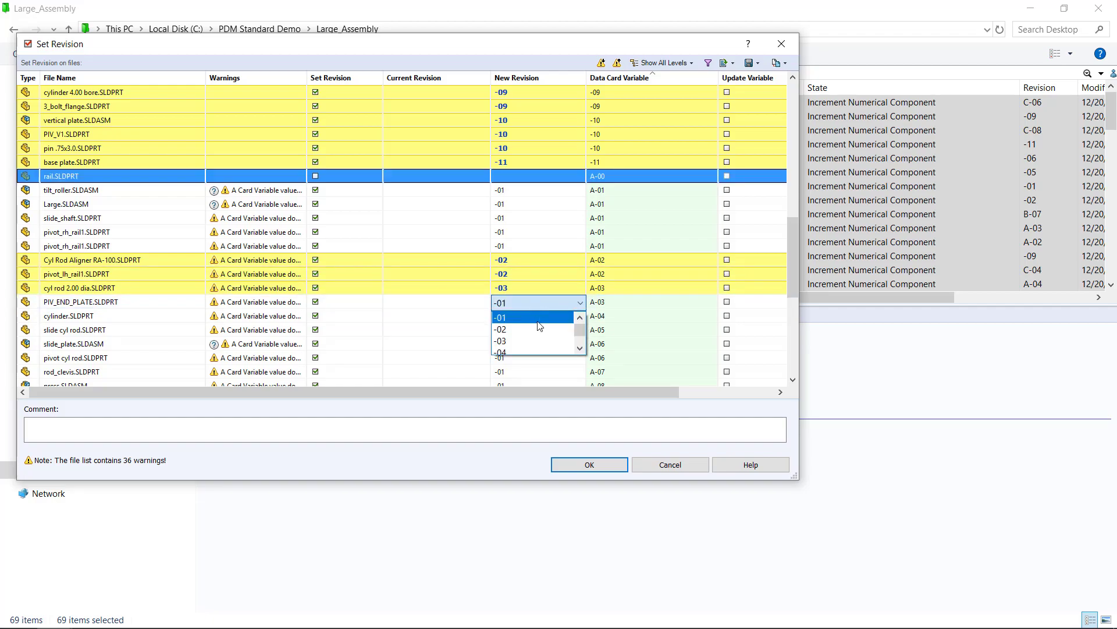
{"action": "left_click", "coordinate": [541, 342]}
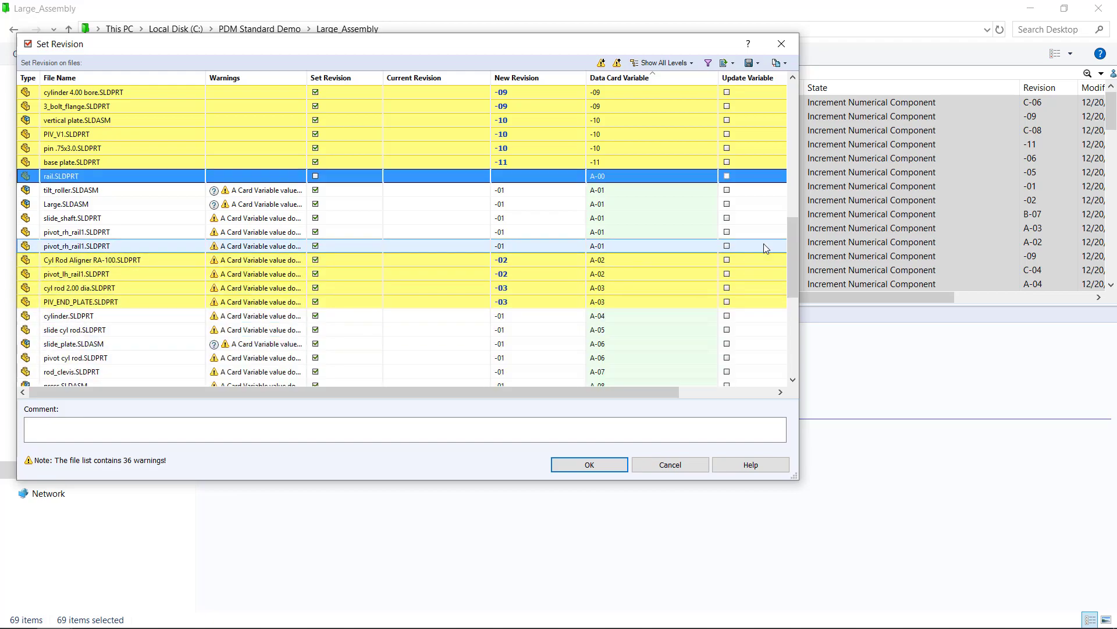
Match the remaining files' new revisions (-02 to -08) to their data card values and apply them.
{"action": "left_click_drag", "start_coordinate": [794, 237], "coordinate": [786, 274]}
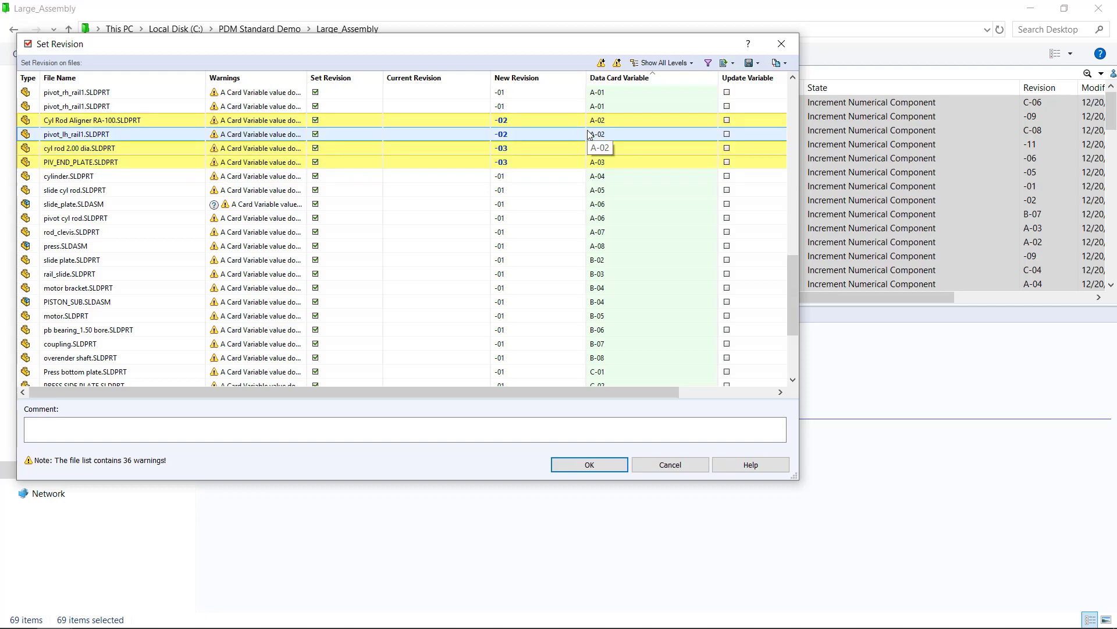
{"action": "scroll", "coordinate": [656, 233], "scroll_direction": "down", "scroll_amount": 3}
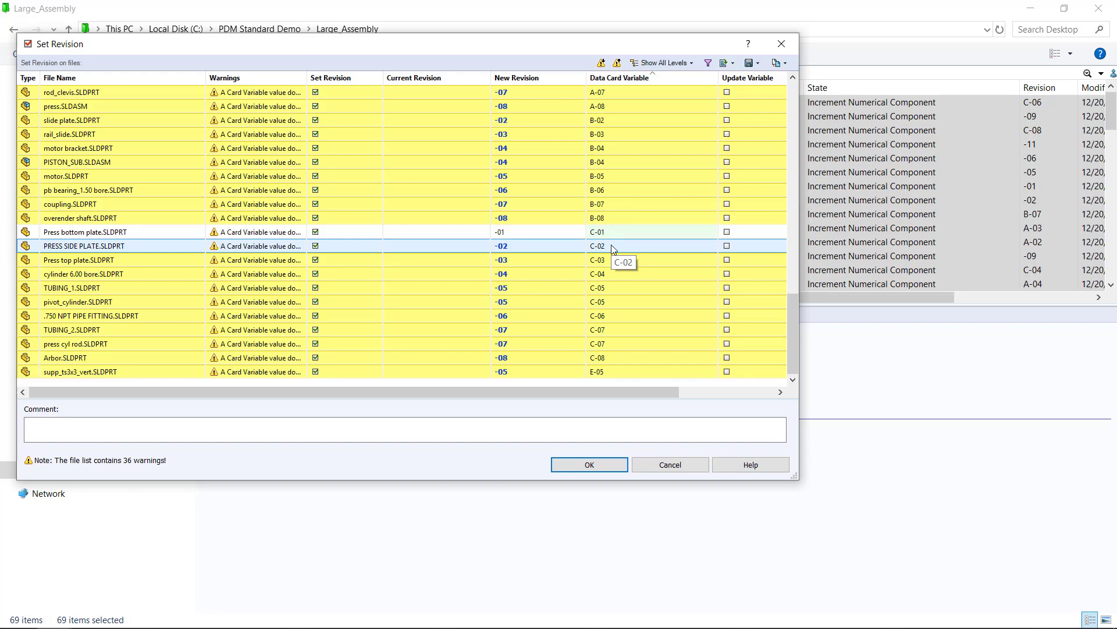
{"action": "left_click", "coordinate": [588, 466]}
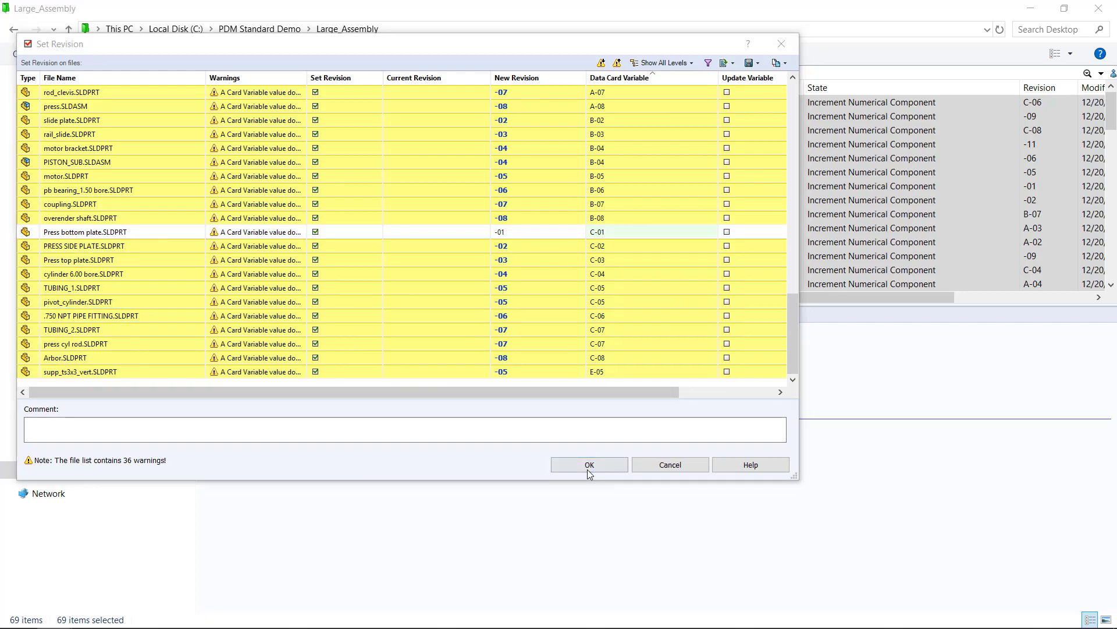
Select all 69 vault files and bring up the Change State transition submenu.
{"action": "left_click", "coordinate": [337, 103]}
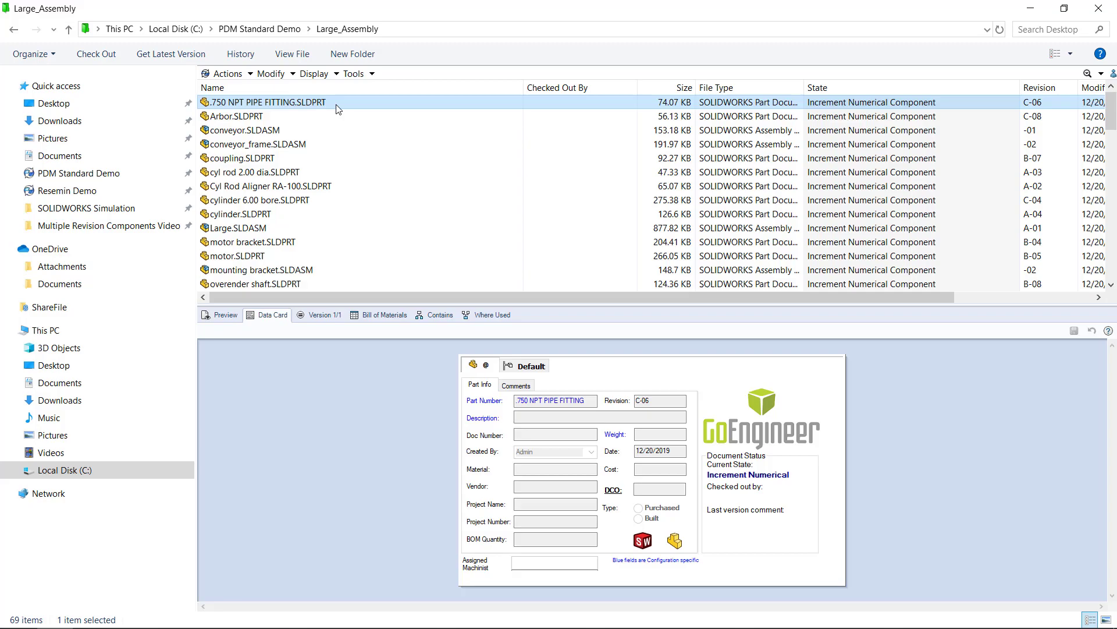
{"action": "key", "text": "ctrl+a"}
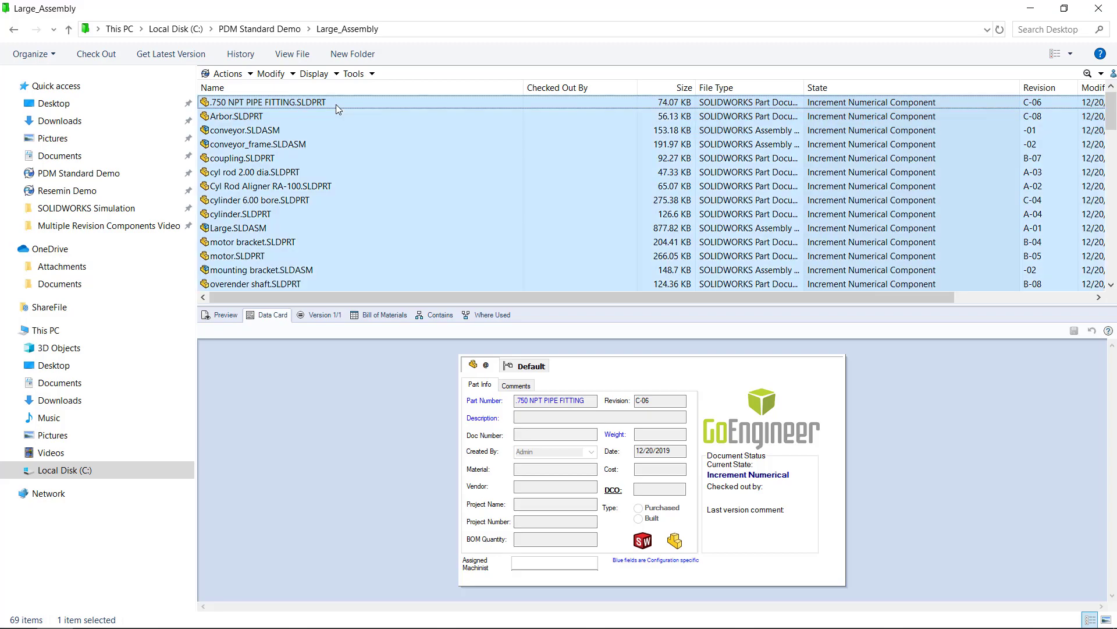
{"action": "left_click", "coordinate": [271, 74]}
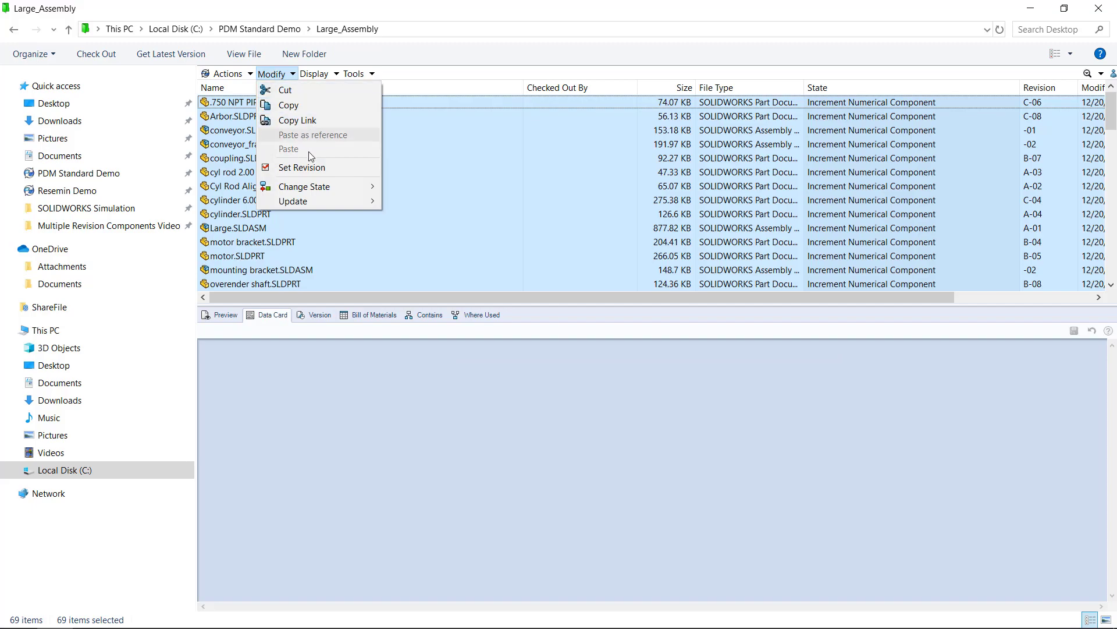
{"action": "mouse_move", "coordinate": [319, 186]}
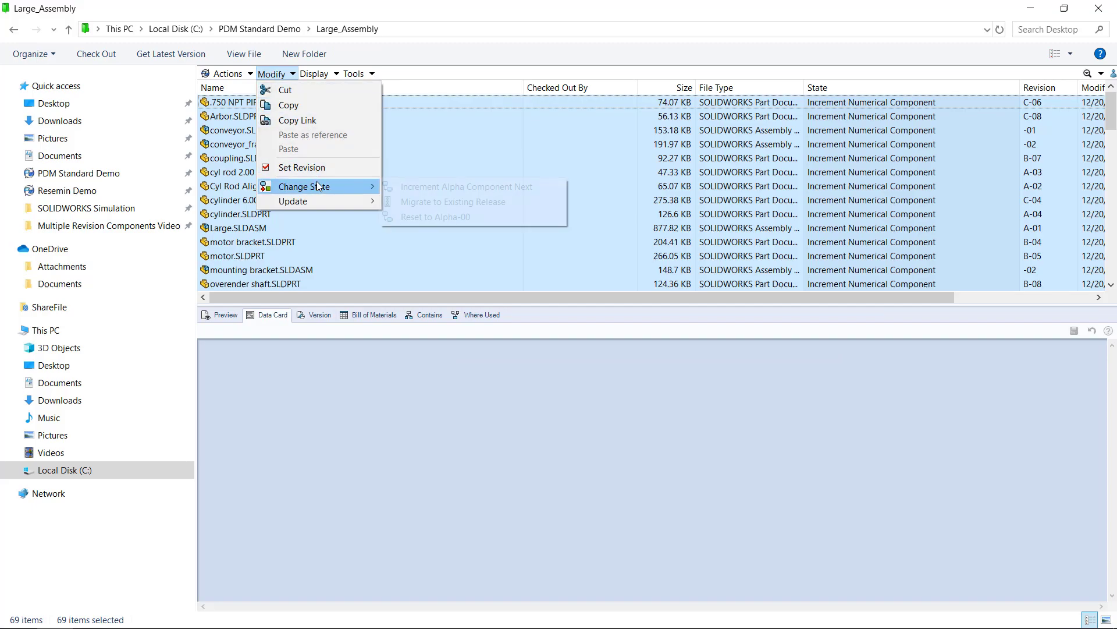
Start the Increment Alpha Component Next transition and sort its file list by Revision.
{"action": "left_click", "coordinate": [419, 188]}
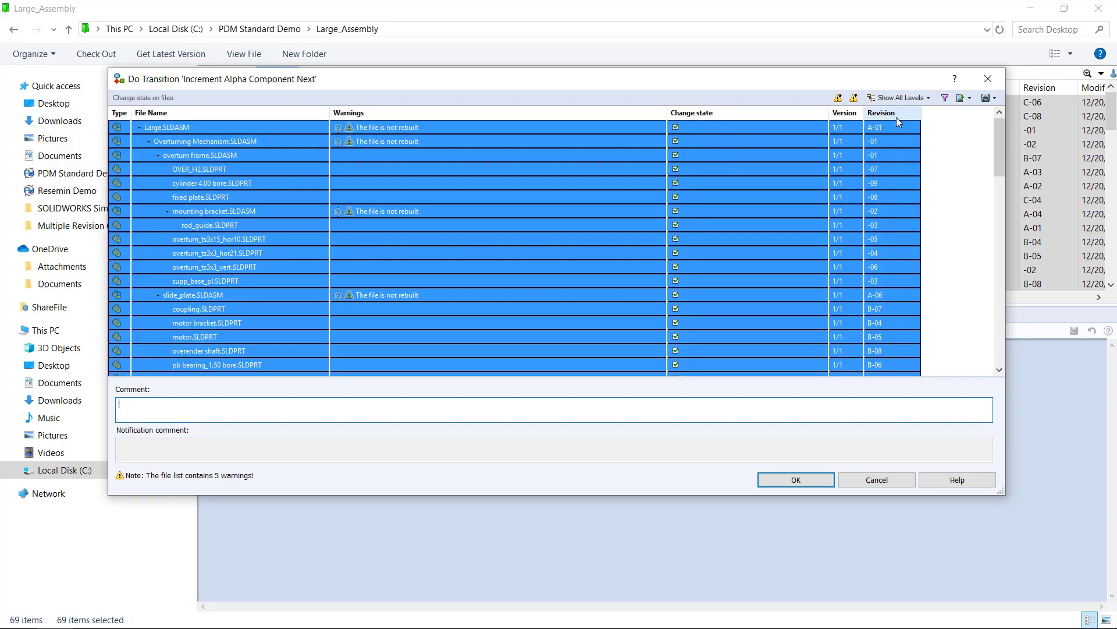
{"action": "right_click", "coordinate": [882, 117]}
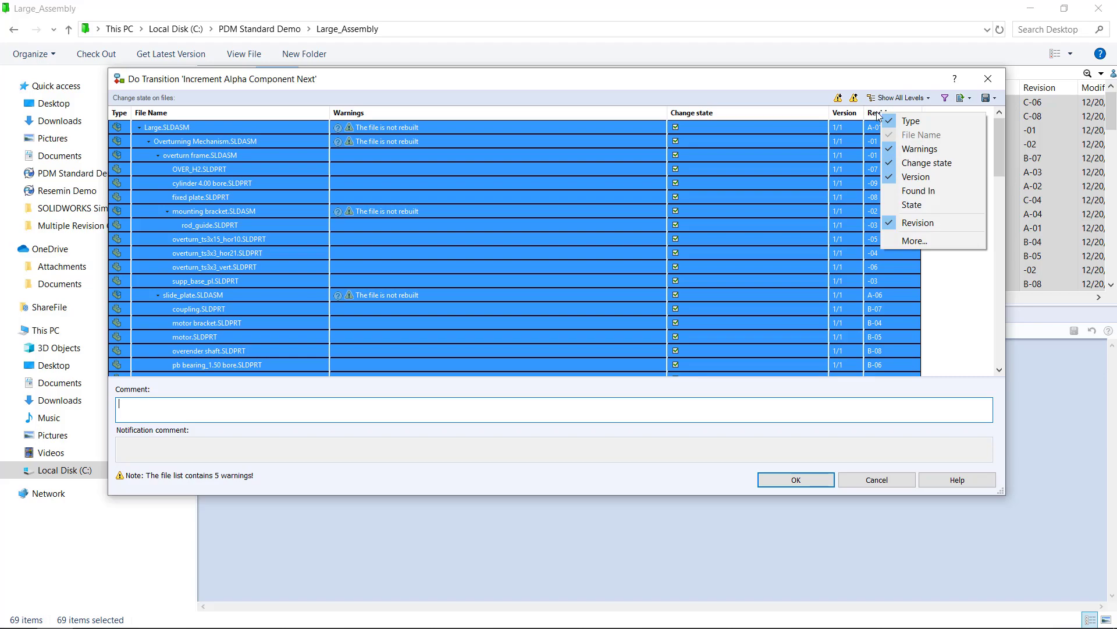
{"action": "left_click", "coordinate": [915, 241]}
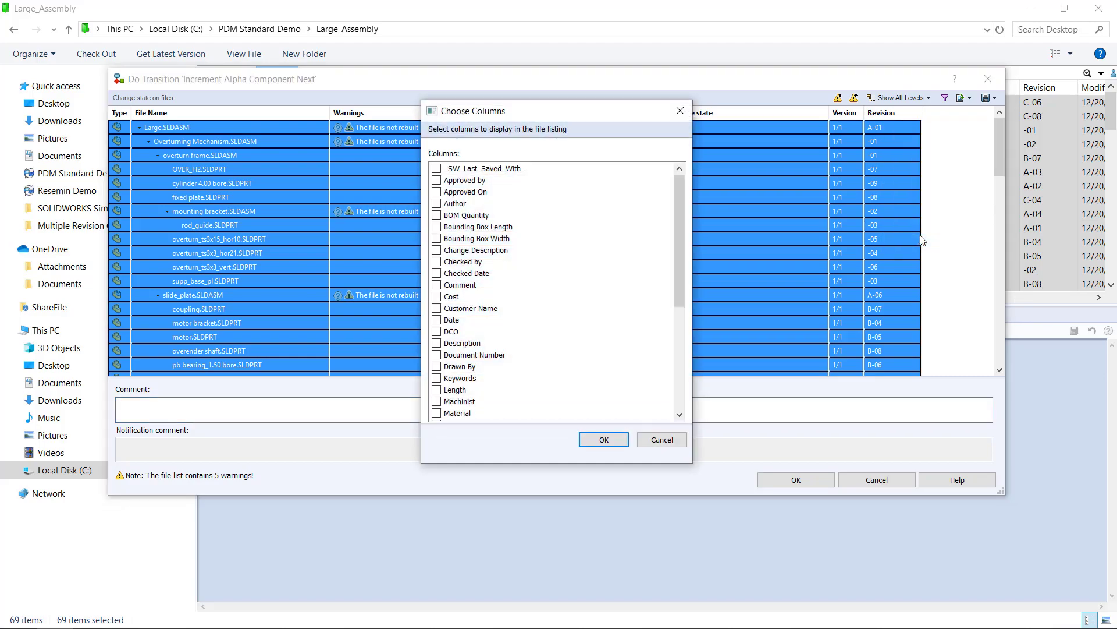
{"action": "left_click_drag", "start_coordinate": [675, 261], "coordinate": [700, 368]}
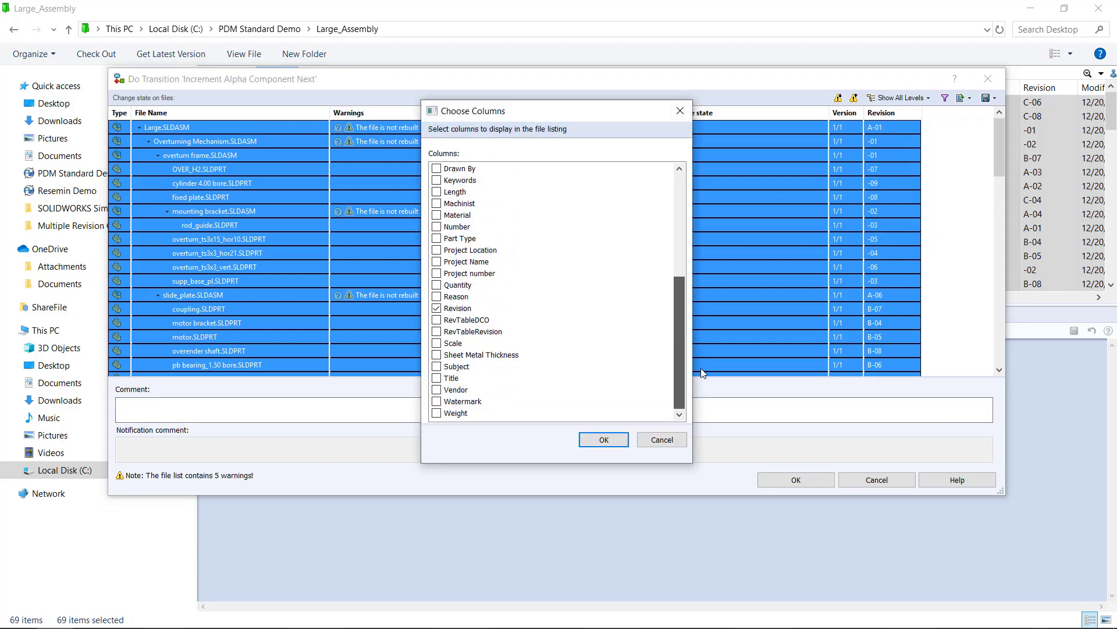
{"action": "left_click_drag", "start_coordinate": [507, 340], "coordinate": [461, 317]}
{"action": "left_click", "coordinate": [458, 308]}
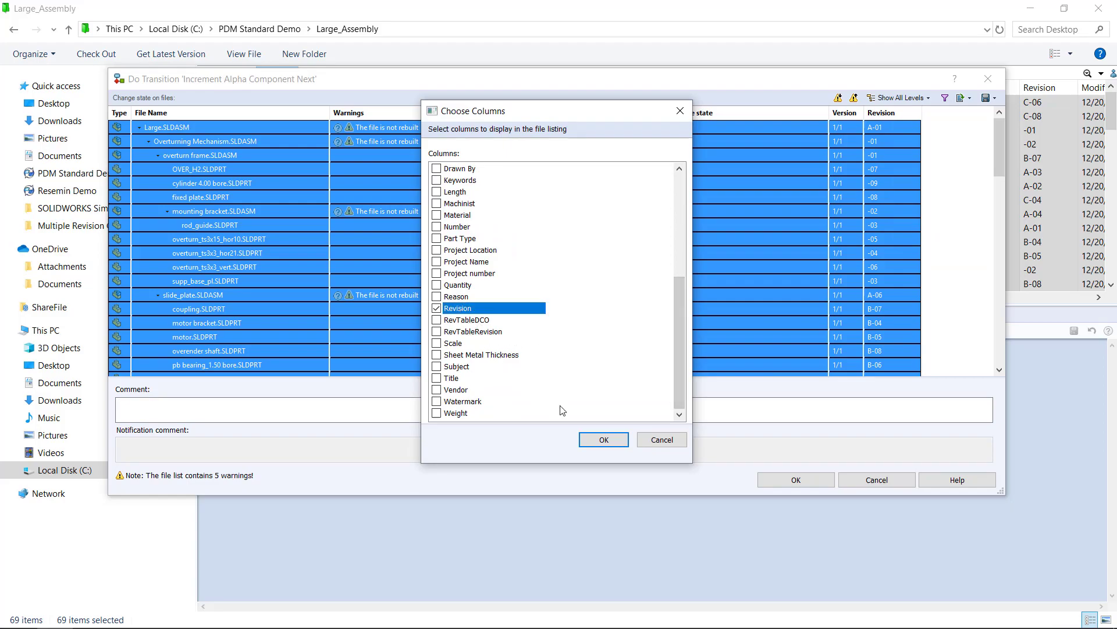
{"action": "left_click", "coordinate": [655, 441]}
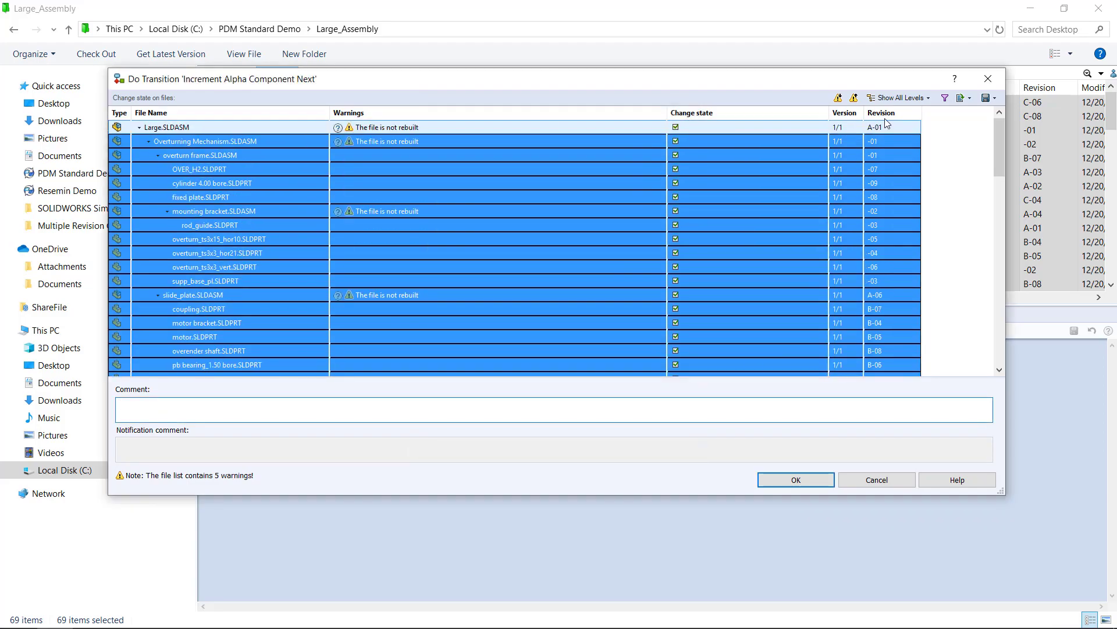
{"action": "left_click", "coordinate": [884, 114]}
Clear the Change state mark on every file in the transition list.
{"action": "key", "text": "ctrl+a"}
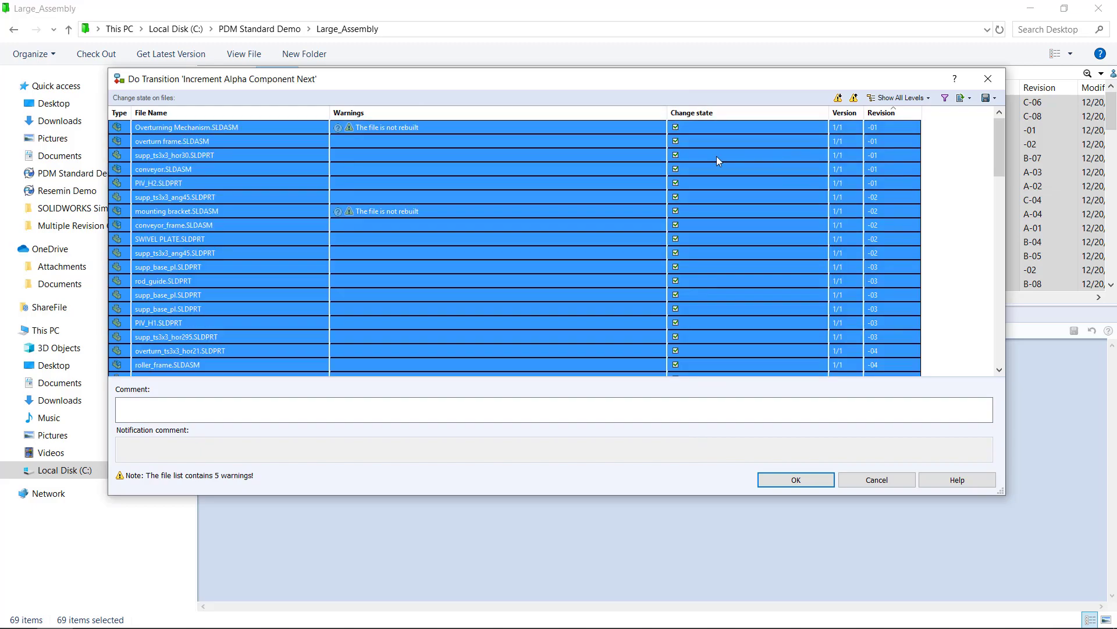
{"action": "right_click", "coordinate": [697, 149]}
{"action": "left_click", "coordinate": [742, 191]}
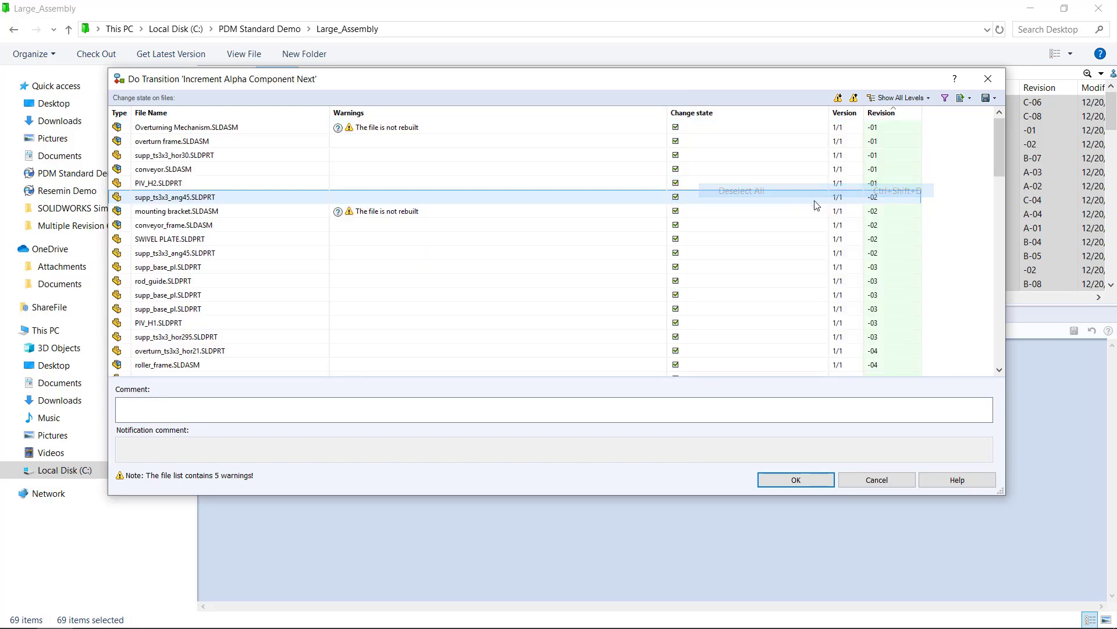
{"action": "left_click", "coordinate": [693, 128]}
{"action": "key", "text": "ctrl+a"}
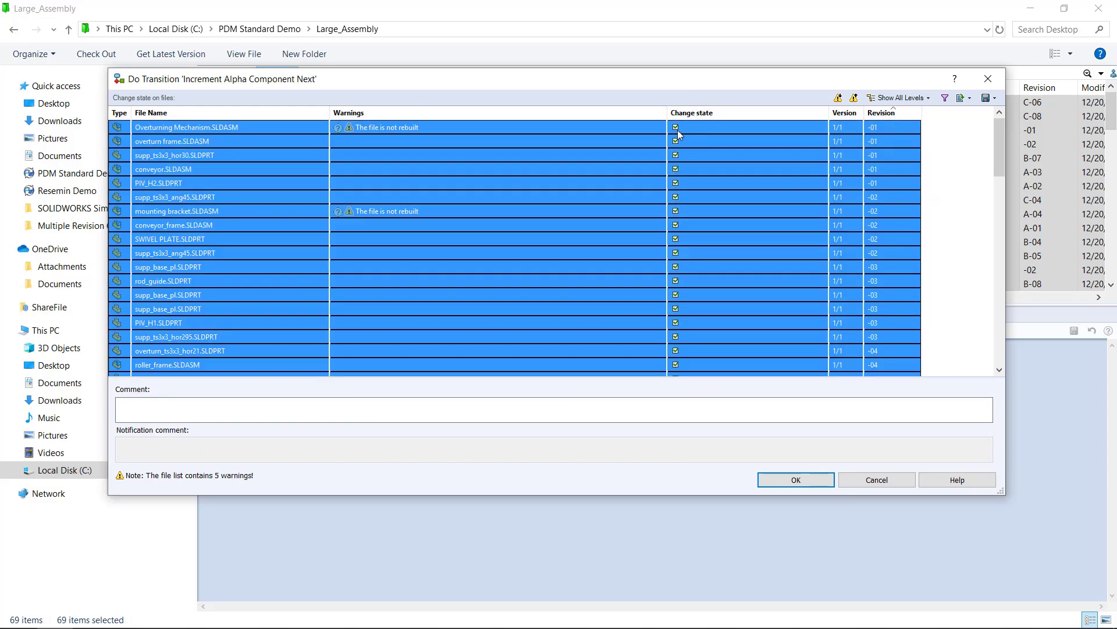
{"action": "left_click", "coordinate": [677, 128]}
Re-mark every file for the state change and confirm the transition.
{"action": "left_click", "coordinate": [899, 156]}
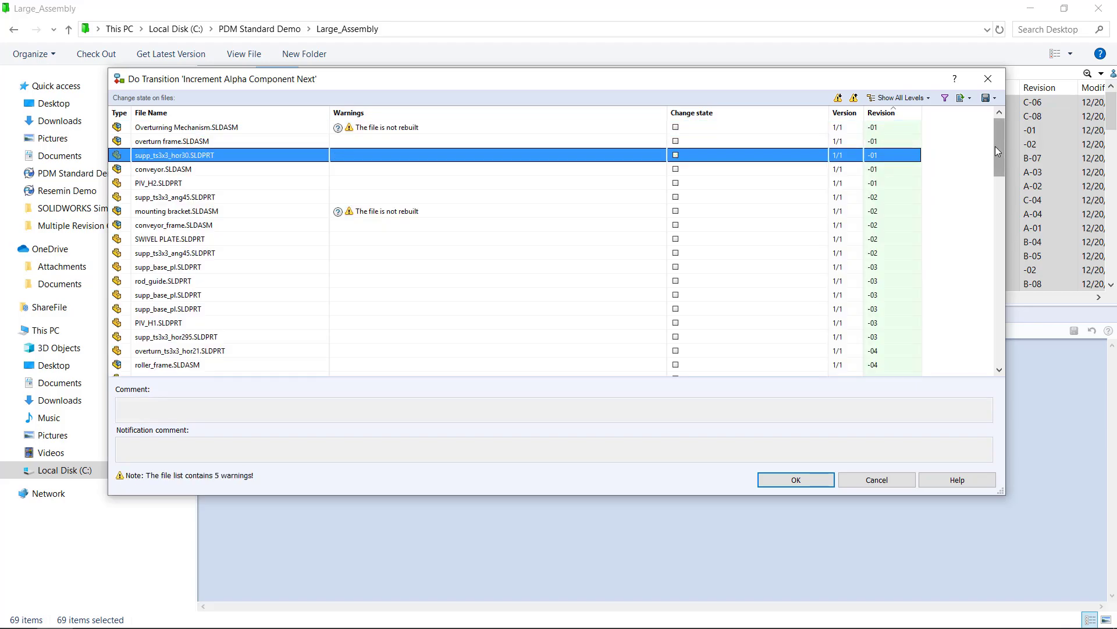
{"action": "left_click_drag", "start_coordinate": [996, 146], "coordinate": [1002, 329]}
{"action": "left_click", "coordinate": [943, 210]}
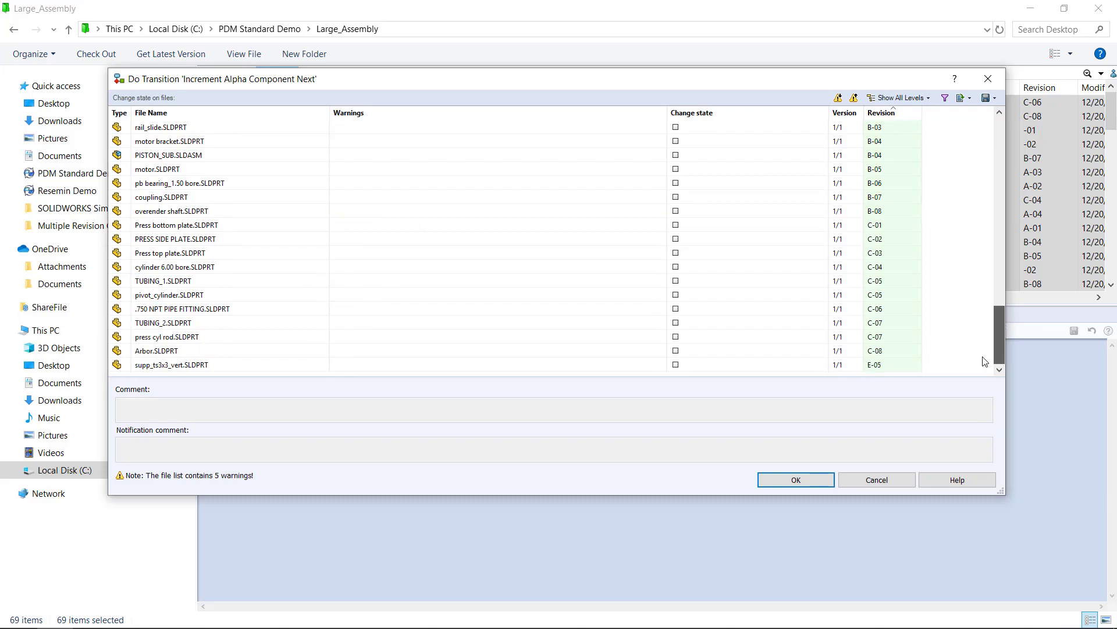
{"action": "left_click", "coordinate": [886, 365]}
{"action": "key", "text": "ctrl+a"}
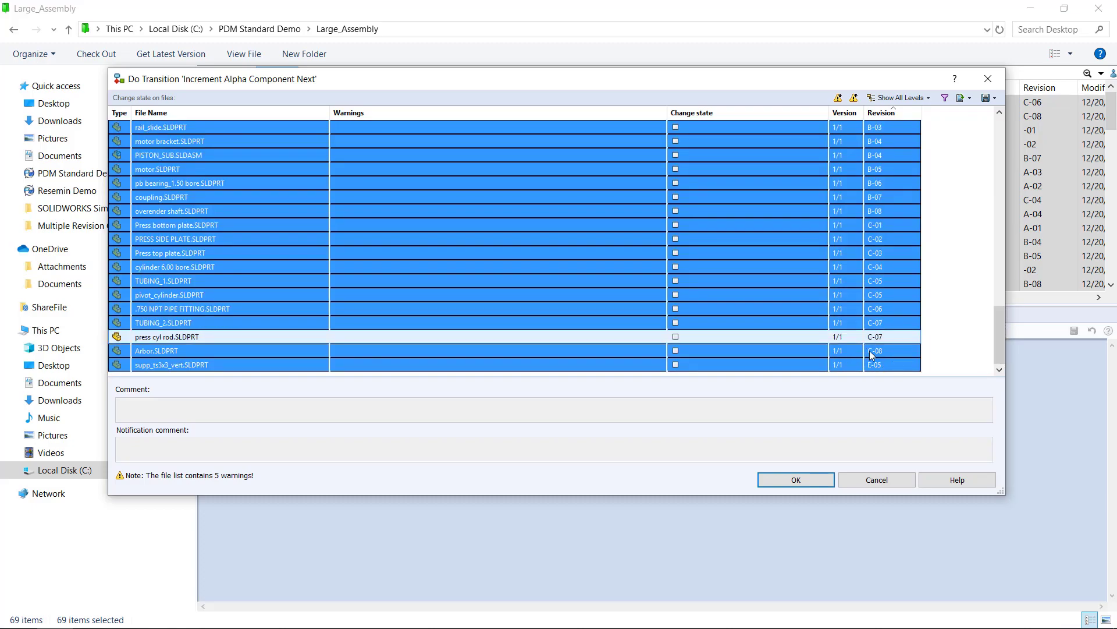
{"action": "left_click", "coordinate": [757, 365], "text": "ctrl"}
{"action": "left_click", "coordinate": [675, 365]}
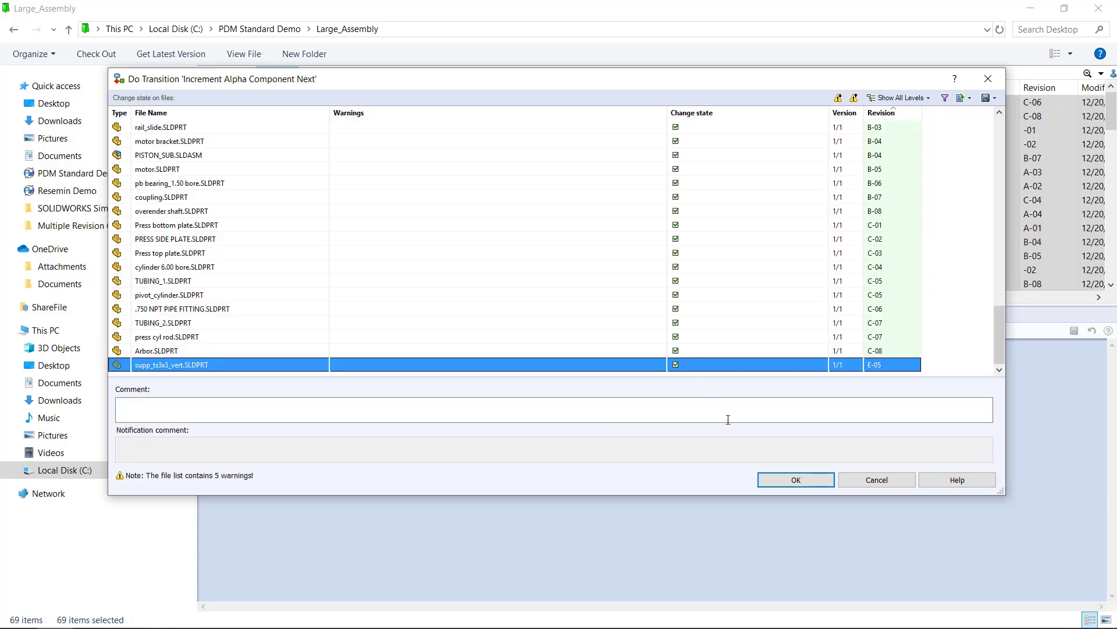
{"action": "left_click", "coordinate": [779, 480]}
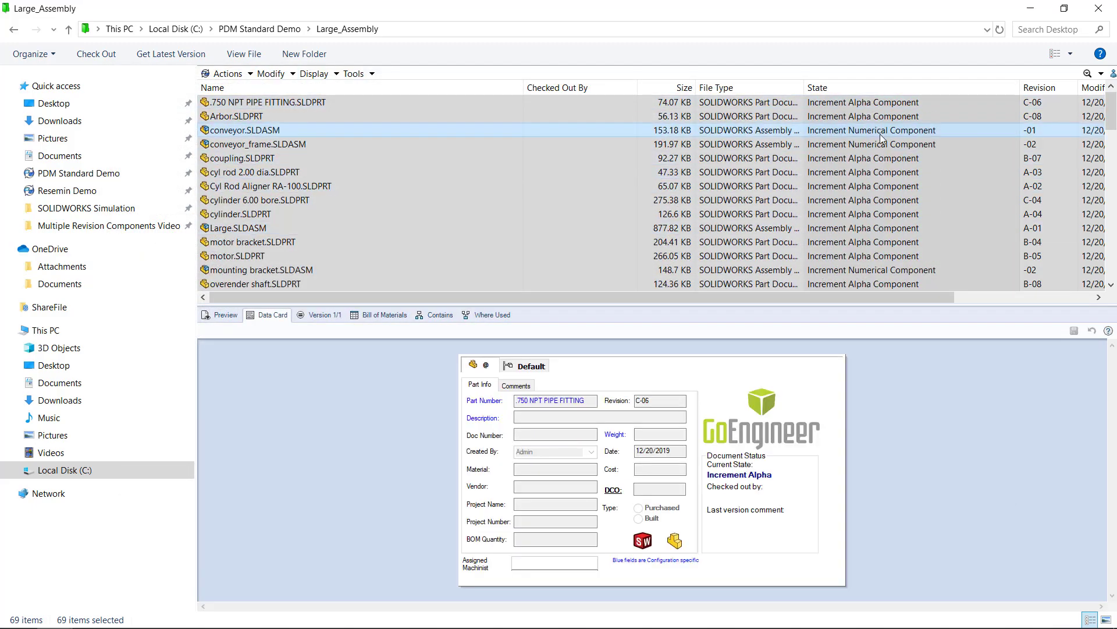
Sort the vault files by state and select .750 NPT PIPE FITTING through TUBING_2.
{"action": "left_click", "coordinate": [871, 85]}
{"action": "scroll", "coordinate": [935, 162], "scroll_direction": "down", "scroll_amount": 10}
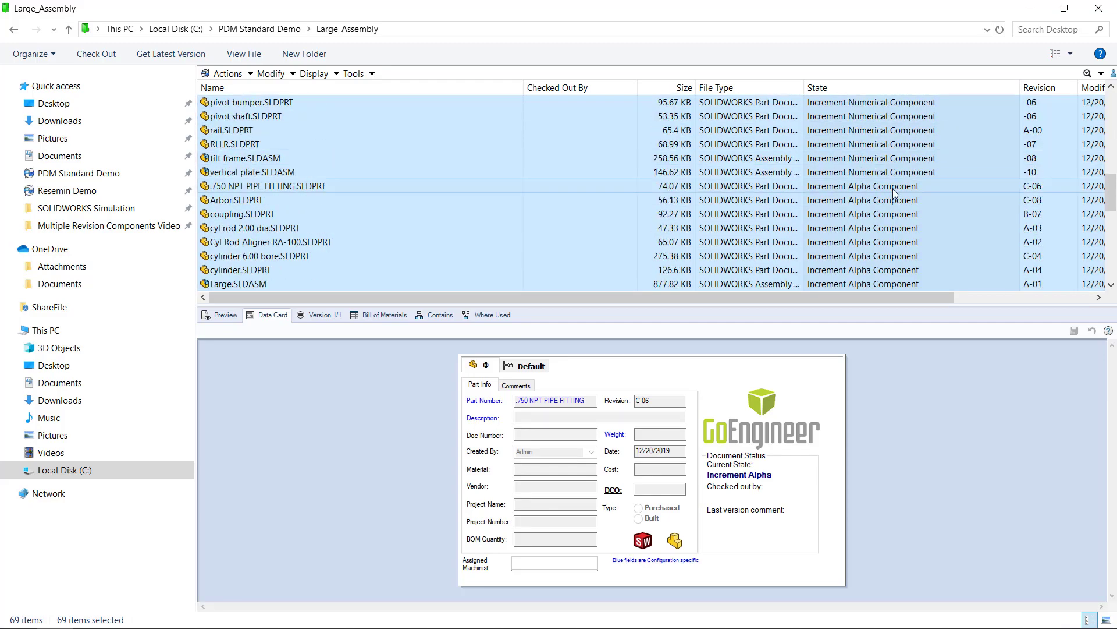
{"action": "left_click", "coordinate": [908, 145]}
{"action": "left_click_drag", "start_coordinate": [1113, 198], "coordinate": [1113, 260]}
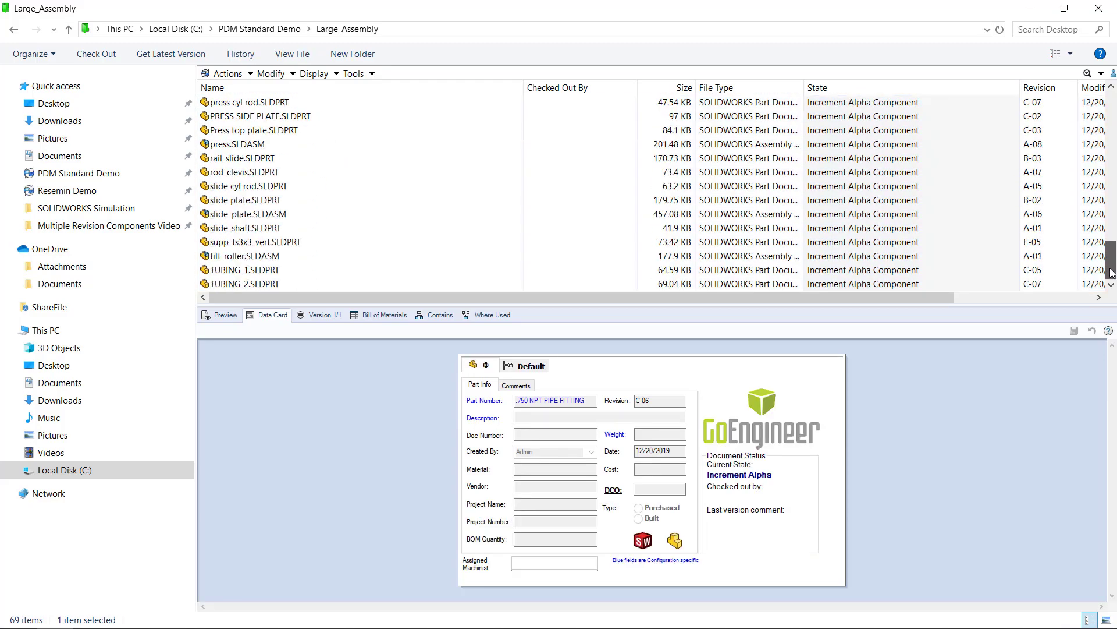
{"action": "left_click", "coordinate": [935, 284], "text": "shift"}
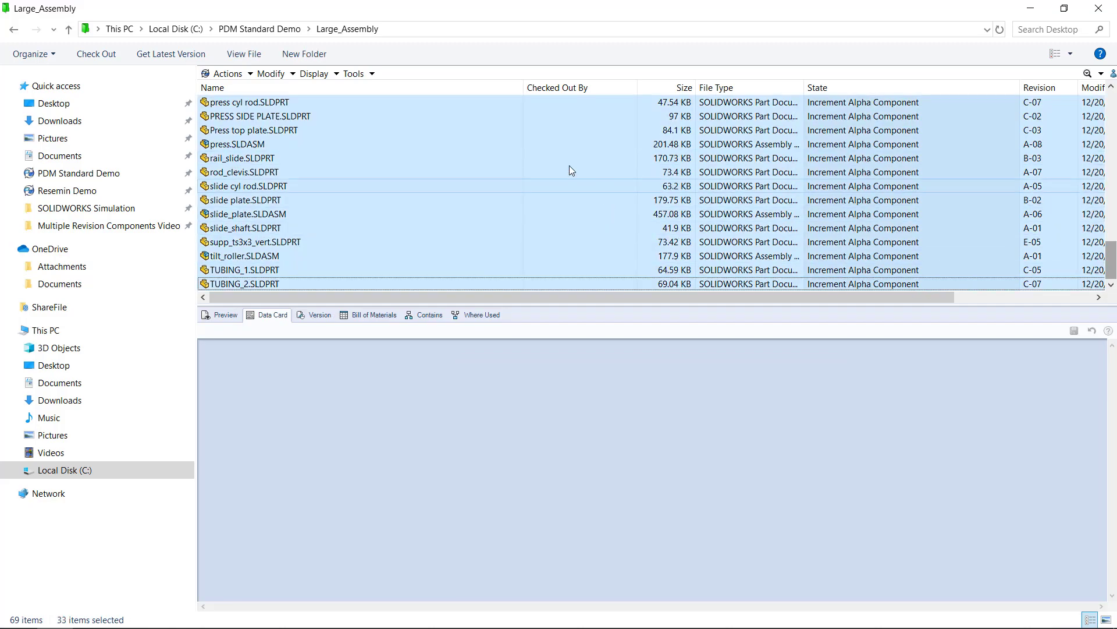
Set every new revision to its data card value, such as B-07, and apply them.
{"action": "left_click", "coordinate": [282, 76]}
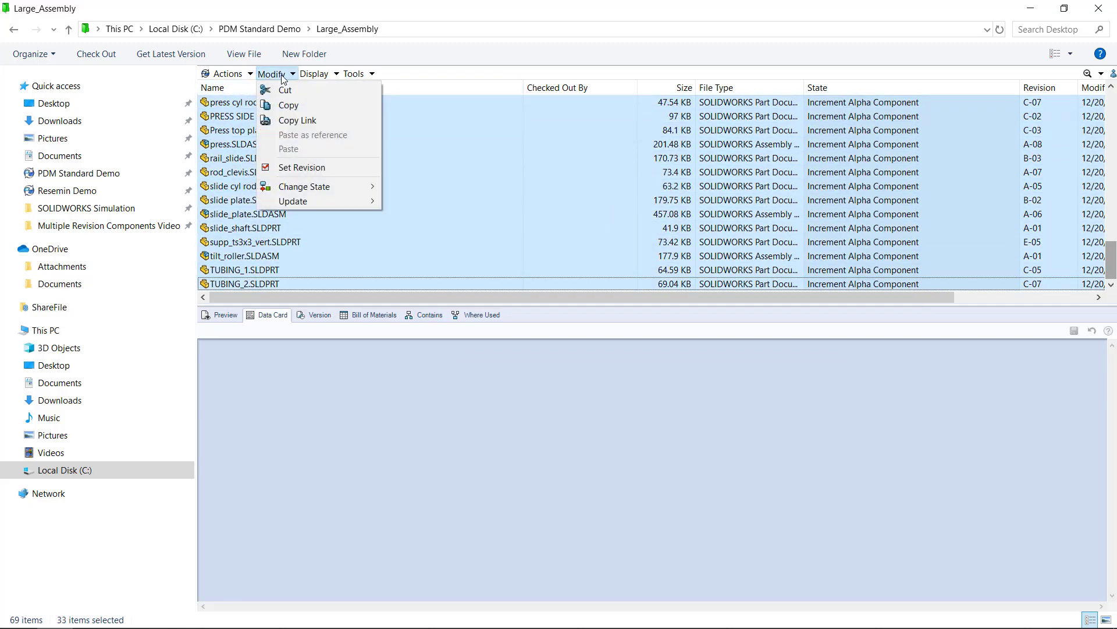
{"action": "left_click", "coordinate": [307, 167]}
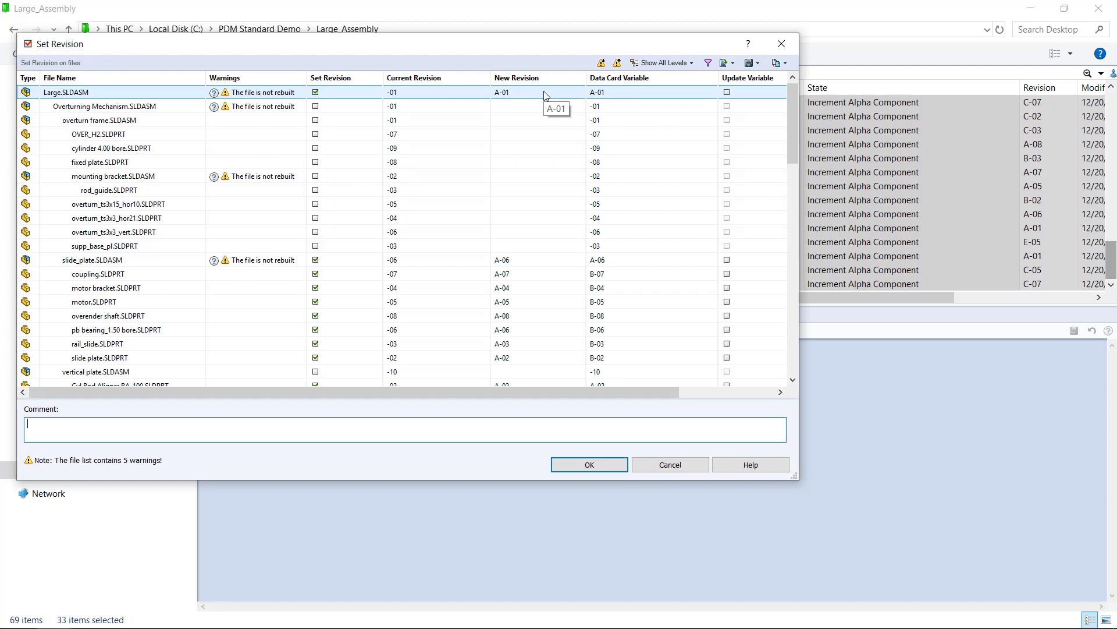
{"action": "scroll", "coordinate": [540, 192], "scroll_direction": "down", "scroll_amount": 2}
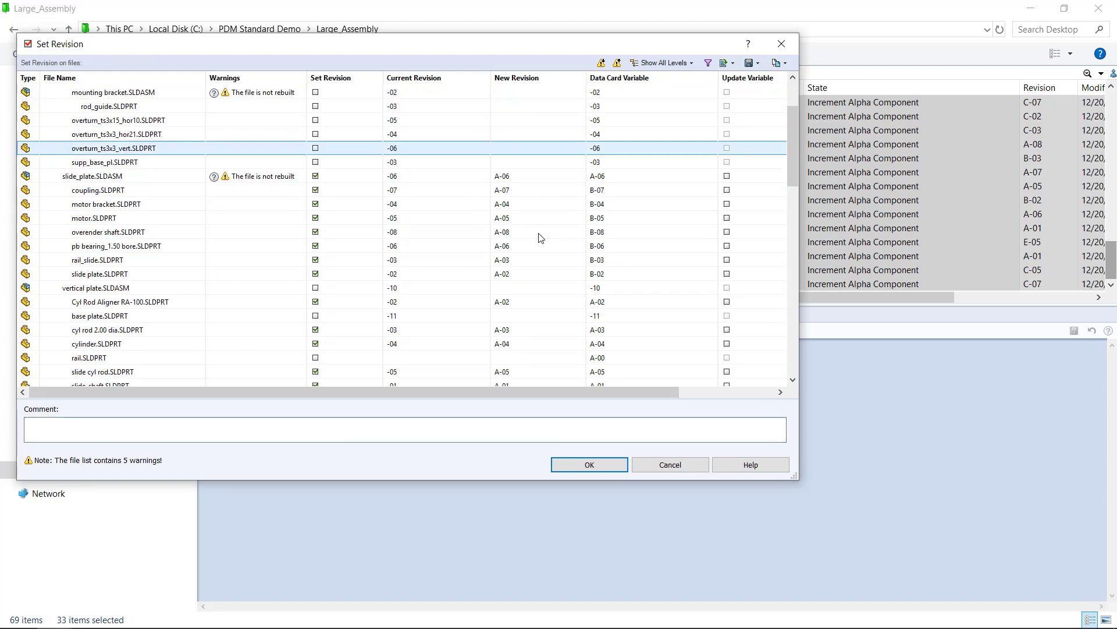
{"action": "right_click", "coordinate": [515, 205]}
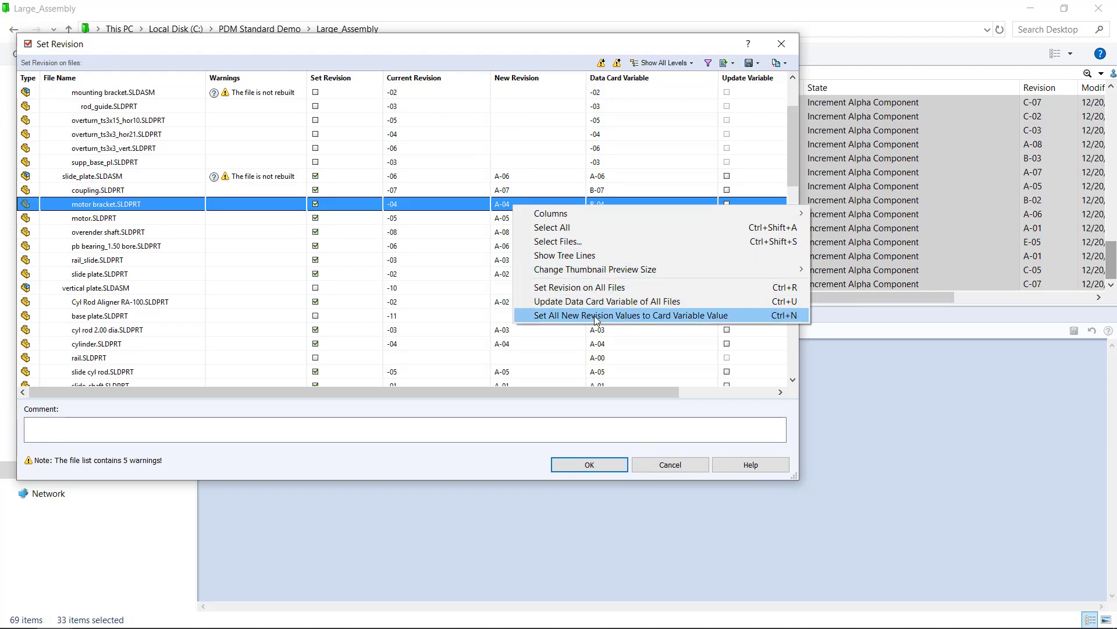
{"action": "left_click", "coordinate": [613, 319]}
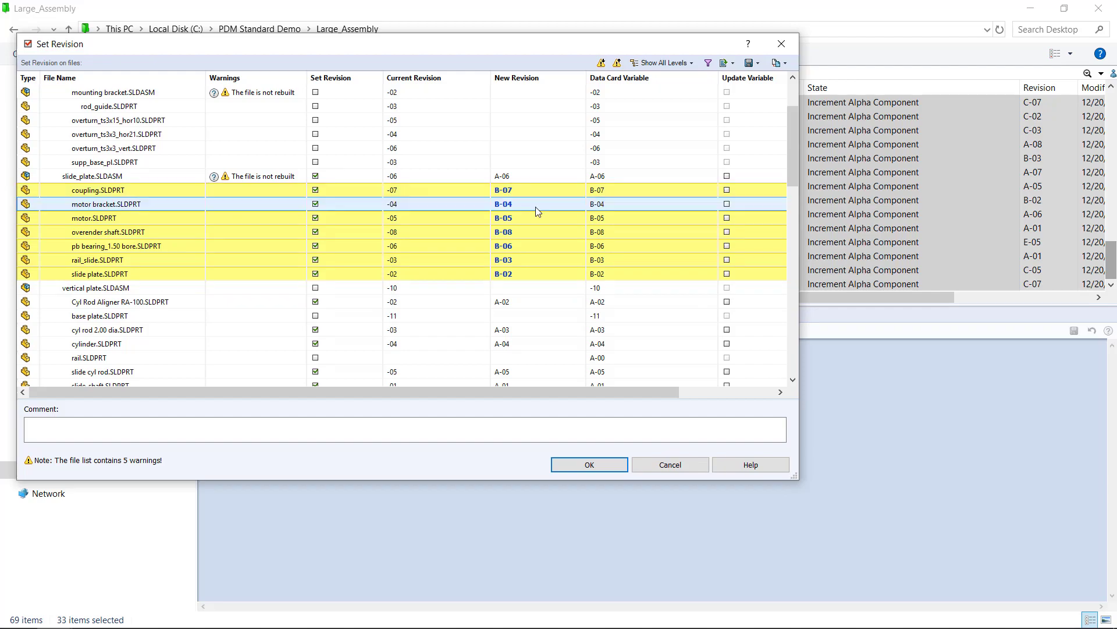
{"action": "left_click_drag", "start_coordinate": [793, 163], "coordinate": [785, 102]}
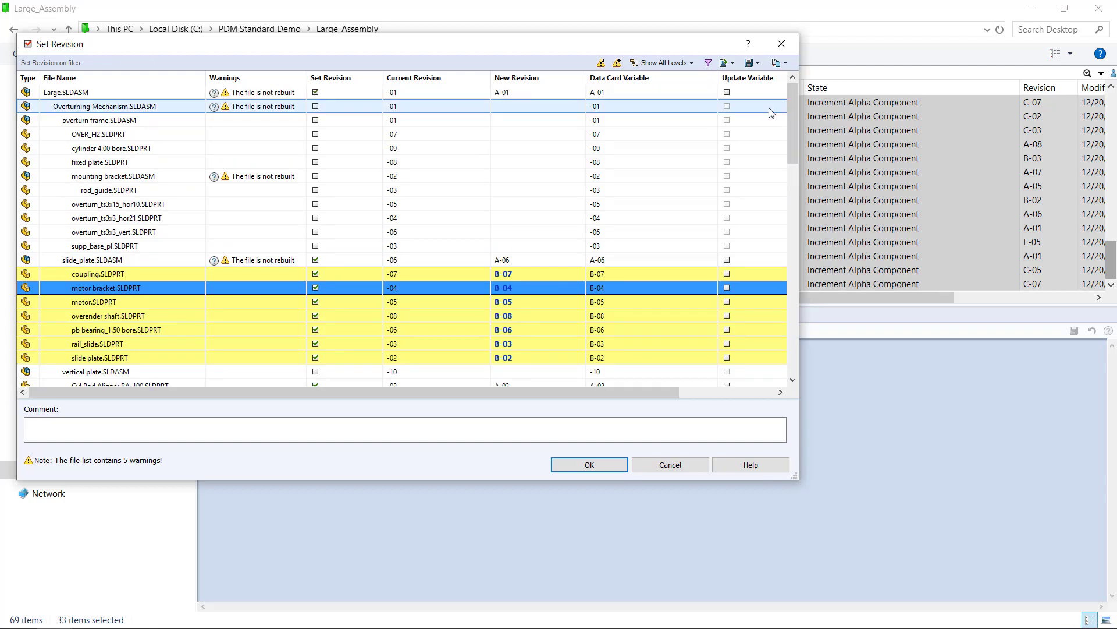
{"action": "left_click", "coordinate": [601, 465]}
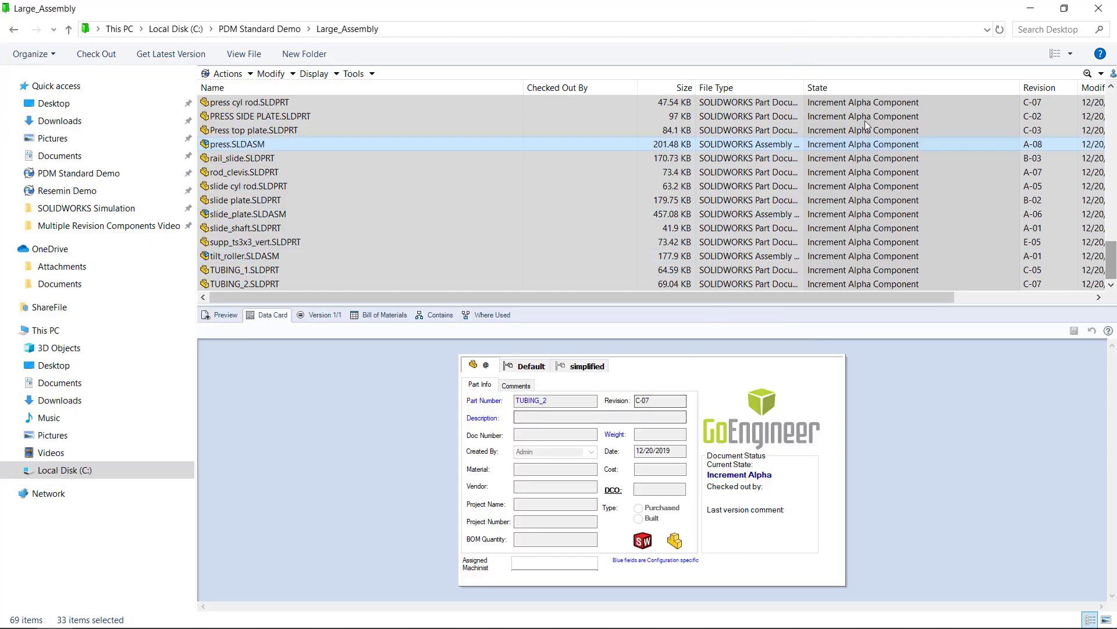
Transition only rail.SLDPRT to the Reset to Alpha-00 state and confirm it.
{"action": "scroll", "coordinate": [988, 140], "scroll_direction": "up", "scroll_amount": 6}
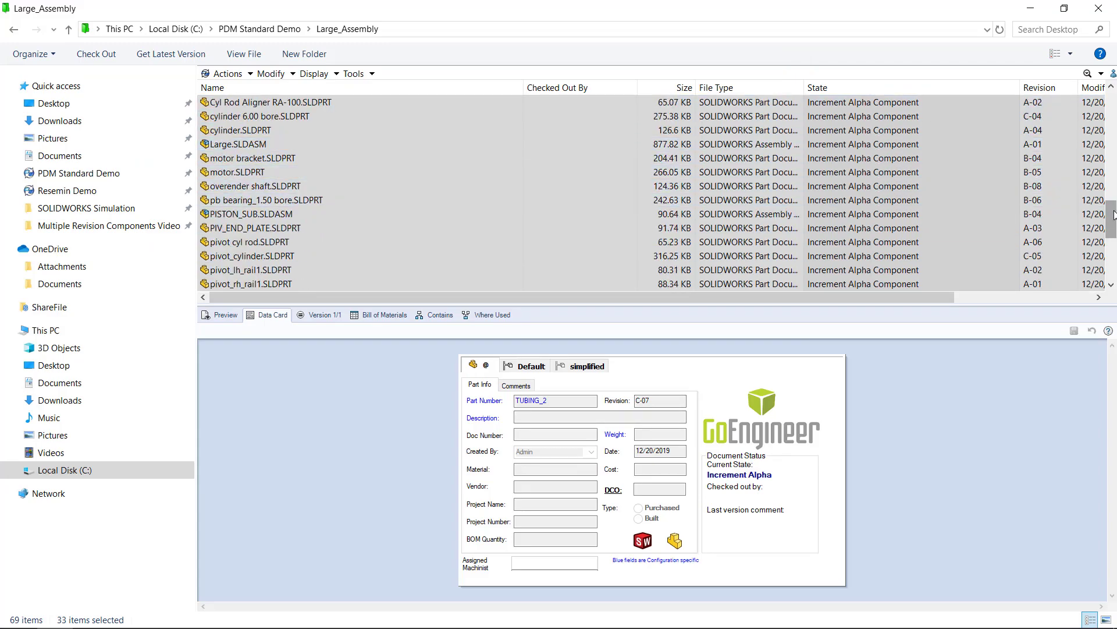
{"action": "scroll", "coordinate": [1113, 214], "scroll_direction": "up", "scroll_amount": 8}
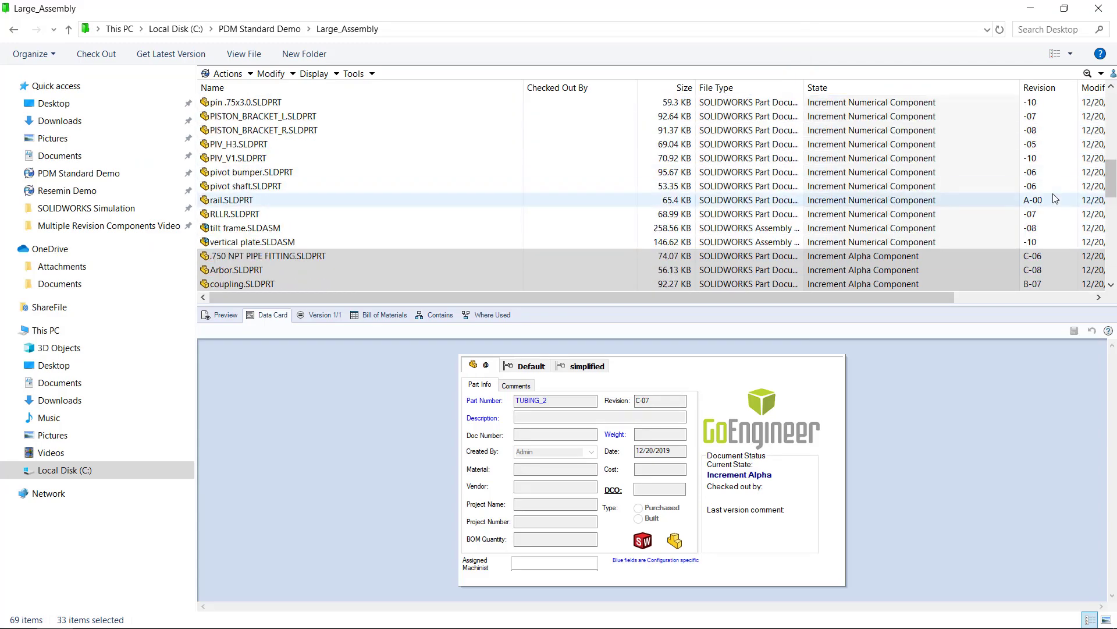
{"action": "left_click", "coordinate": [1053, 198]}
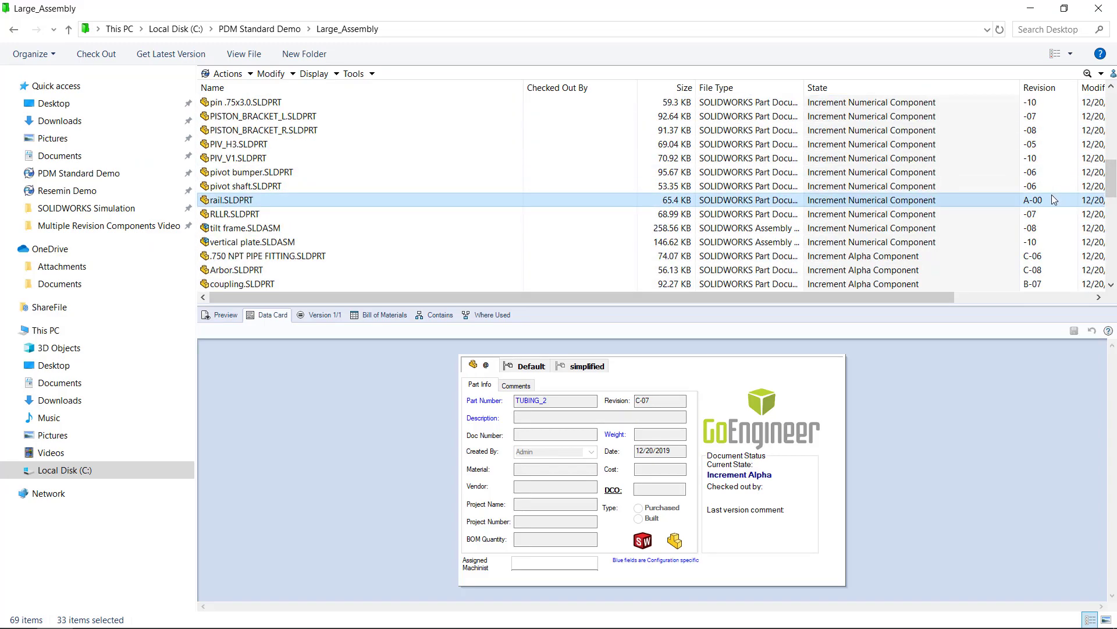
{"action": "right_click", "coordinate": [860, 202]}
{"action": "mouse_move", "coordinate": [904, 440]}
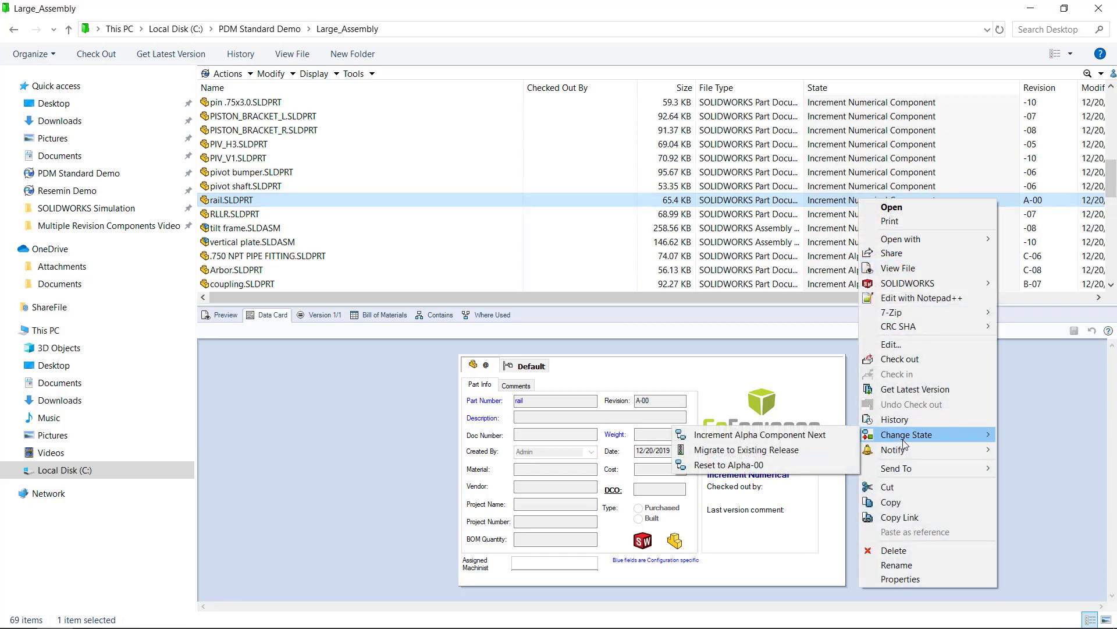
{"action": "left_click", "coordinate": [770, 469]}
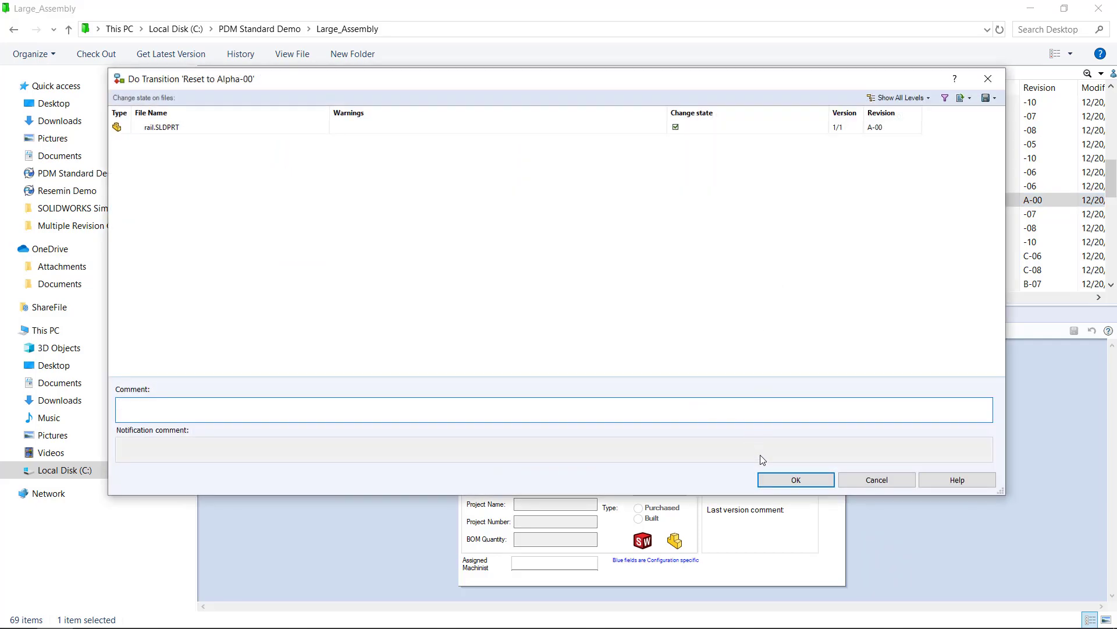
{"action": "left_click", "coordinate": [787, 479]}
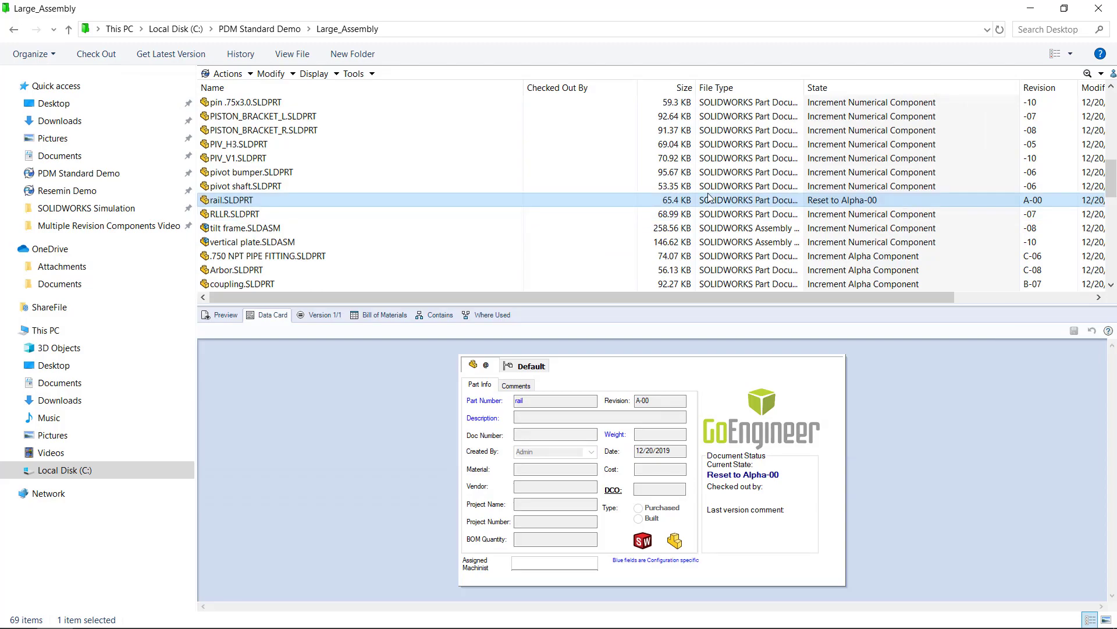
{"action": "left_click", "coordinate": [273, 74]}
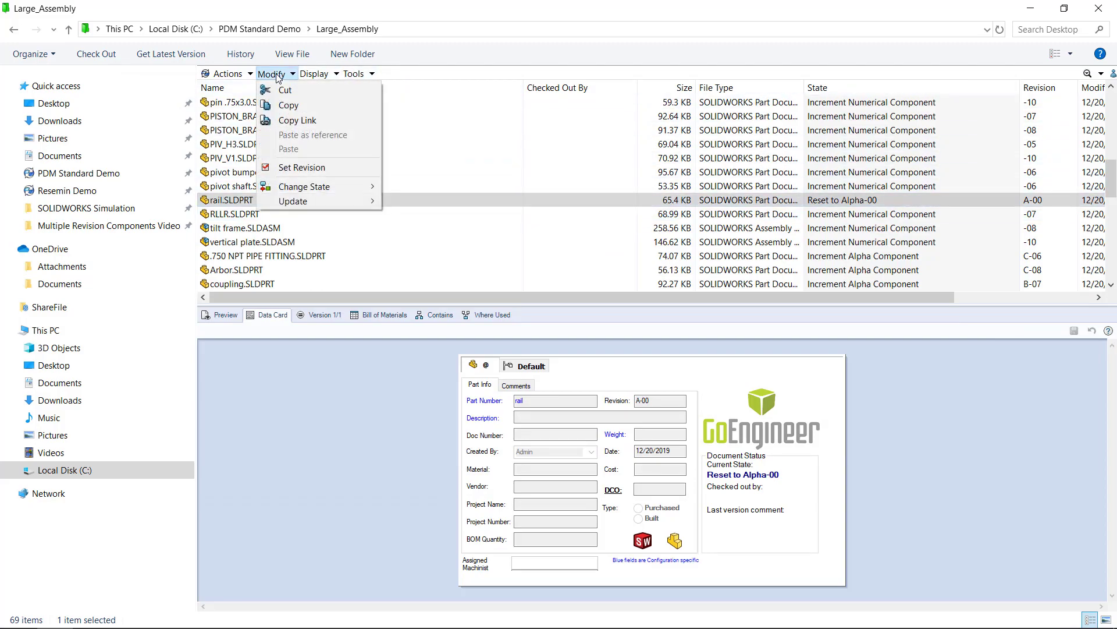
Apply A-00 (On Card) as rail.SLDPRT's new revision and view its Version details.
{"action": "left_click", "coordinate": [324, 167]}
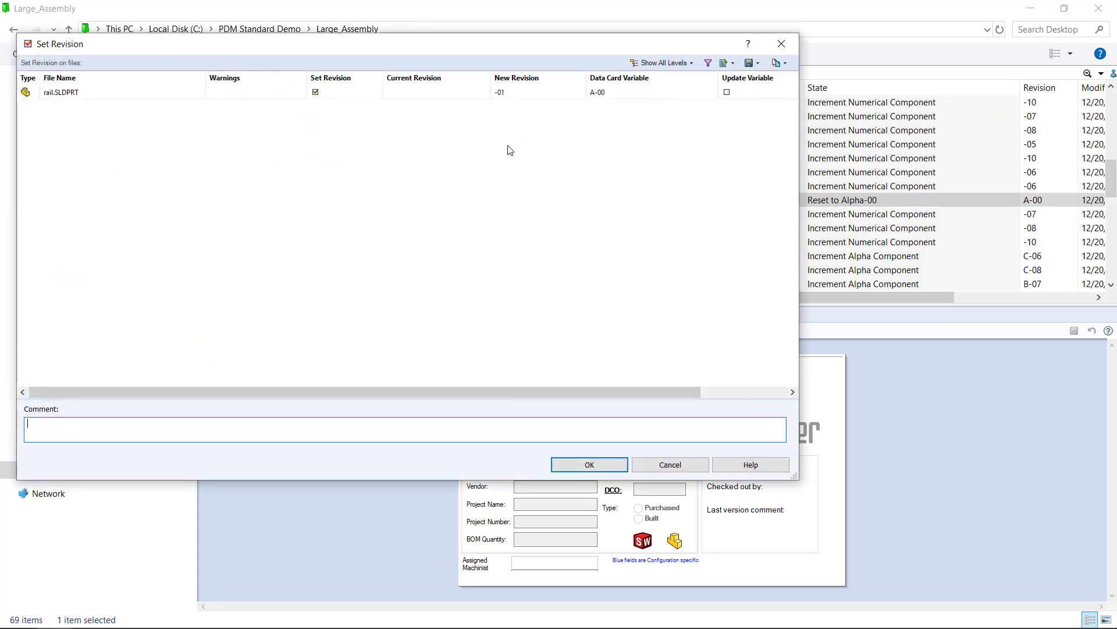
{"action": "left_click", "coordinate": [576, 93]}
{"action": "left_click", "coordinate": [580, 93]}
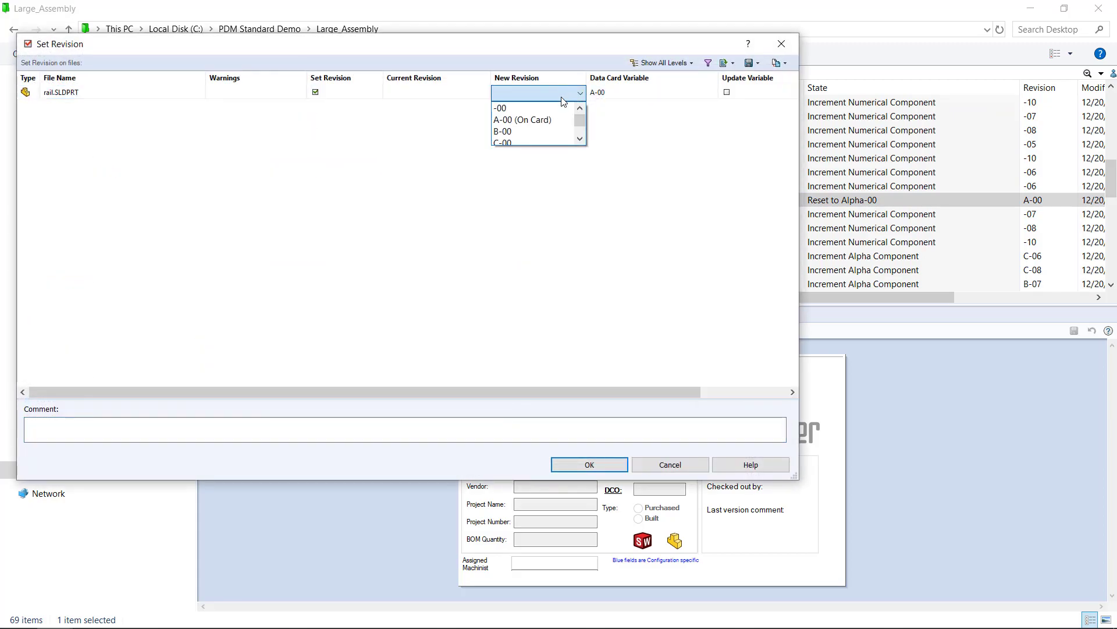
{"action": "left_click", "coordinate": [546, 120]}
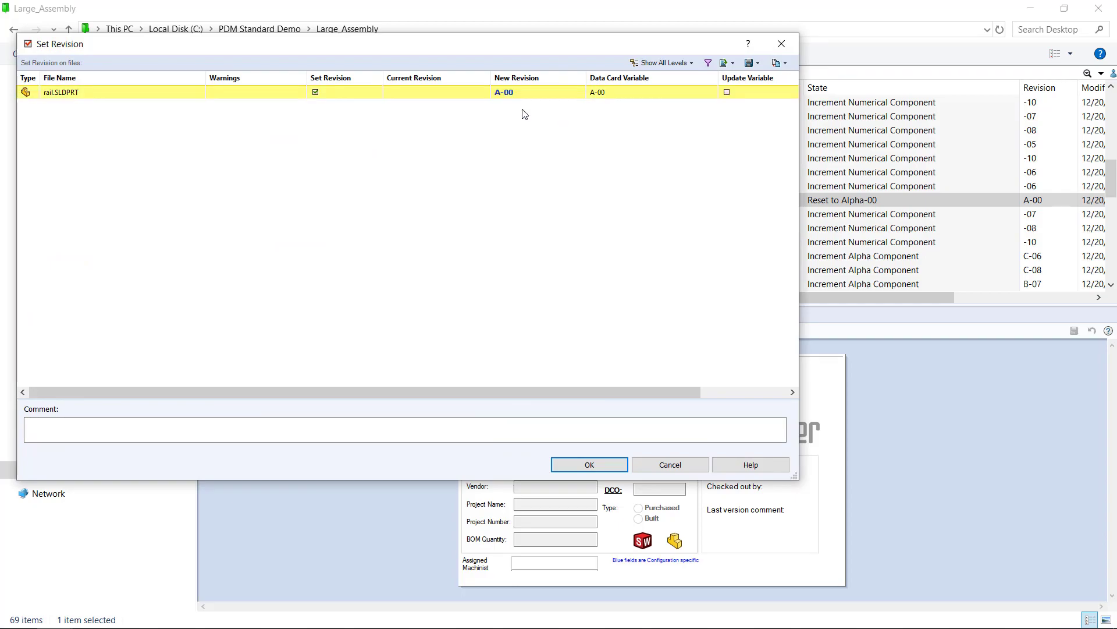
{"action": "left_click", "coordinate": [591, 464]}
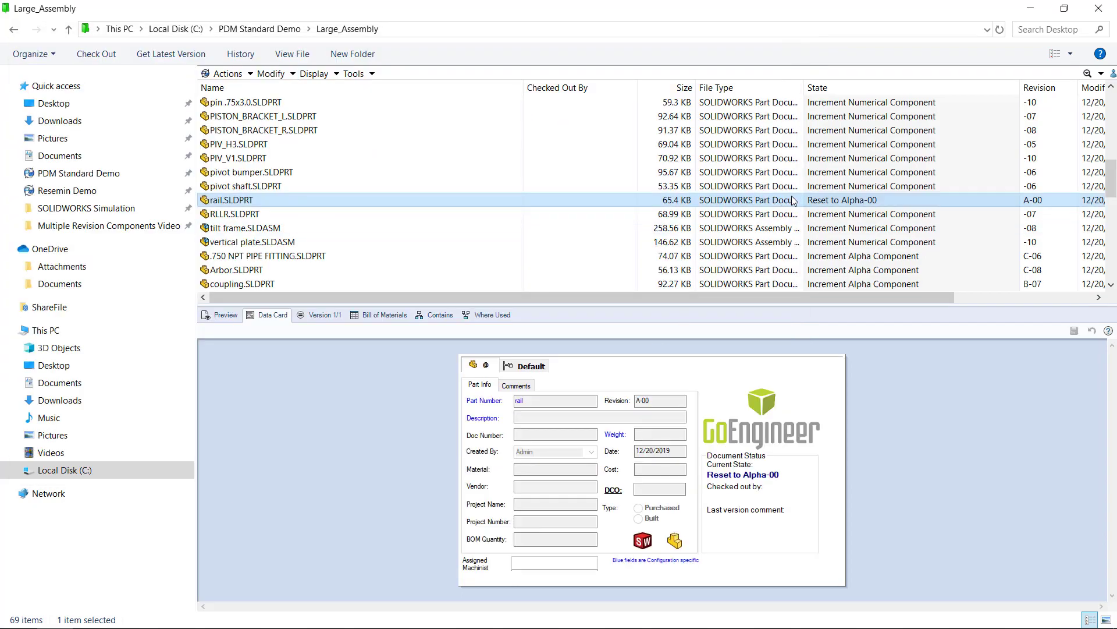
{"action": "left_click", "coordinate": [338, 315]}
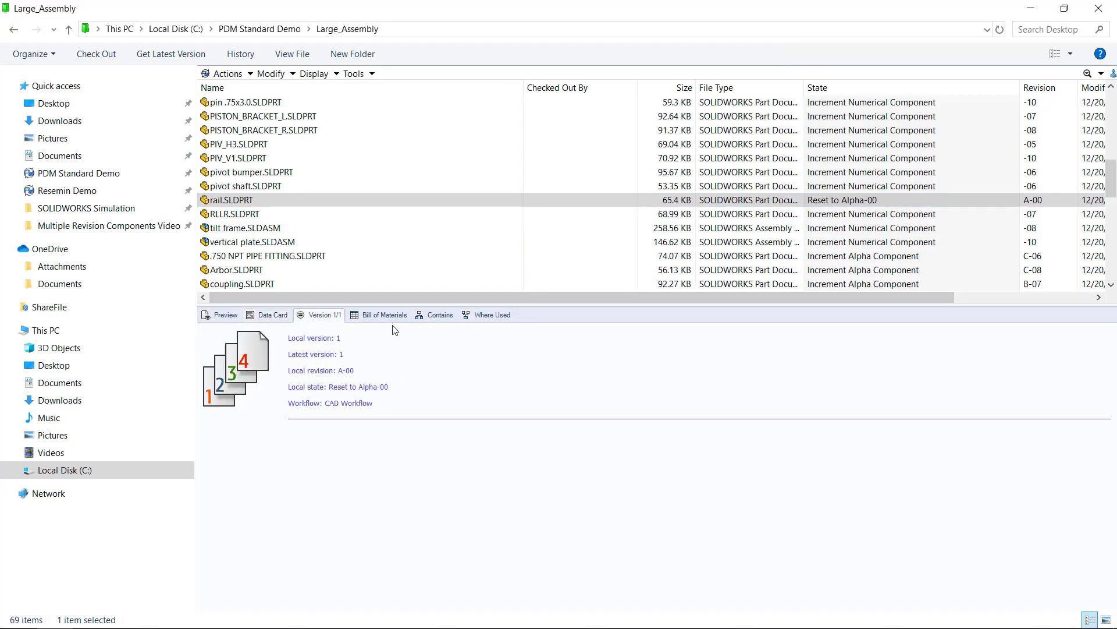
Select all 69 Large_Assembly files and apply the Migrate to Existing Release transition.
{"action": "key", "text": "ctrl+a"}
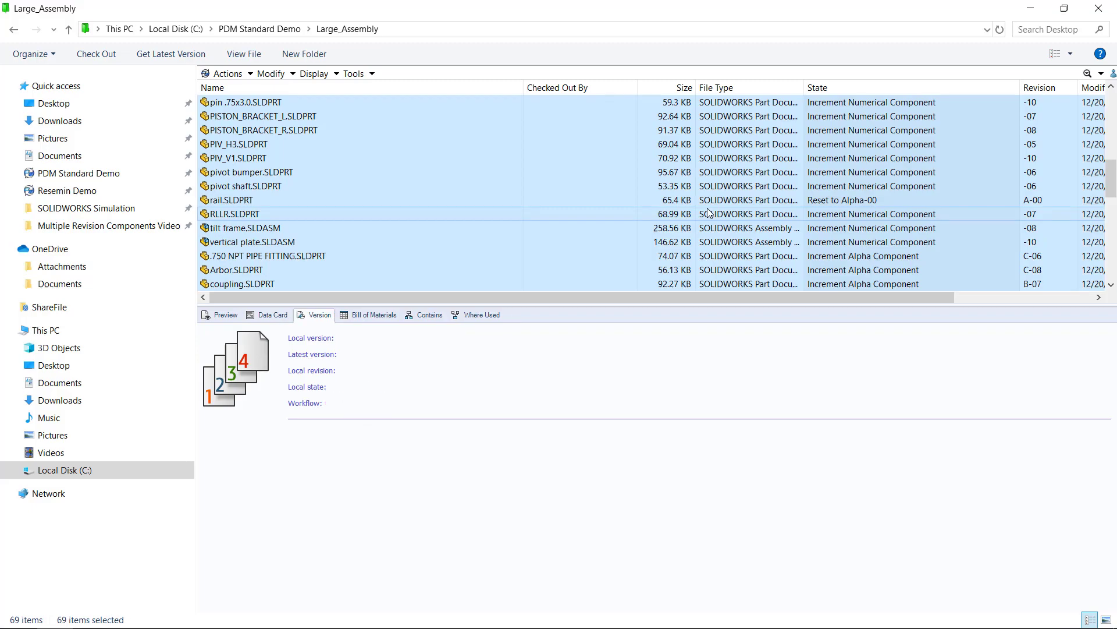
{"action": "right_click", "coordinate": [708, 213]}
{"action": "mouse_move", "coordinate": [827, 430]}
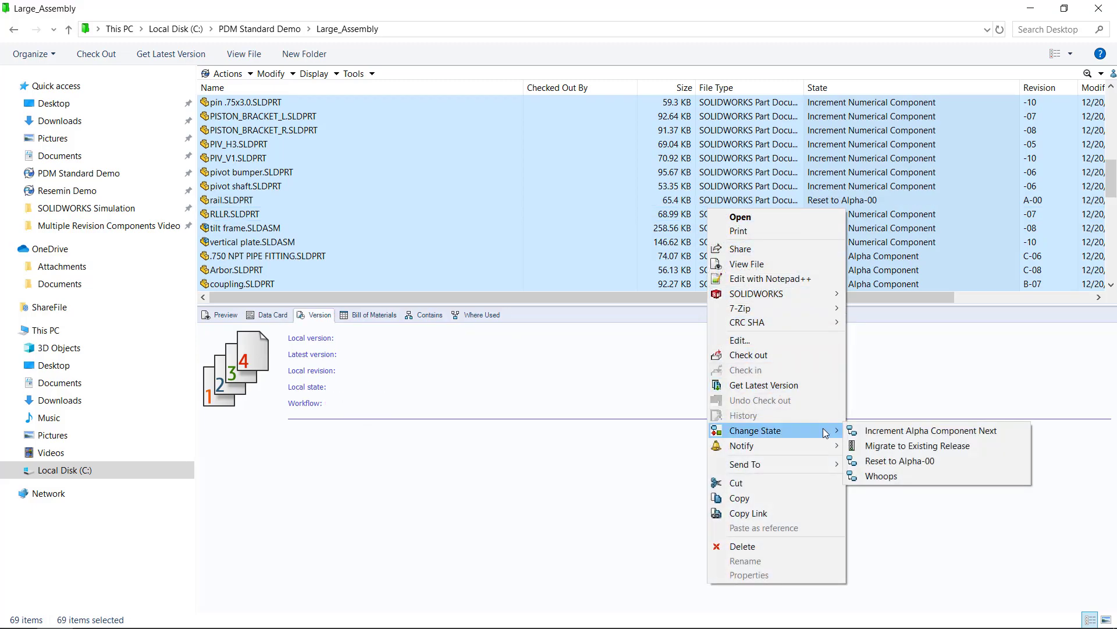
{"action": "left_click", "coordinate": [877, 446]}
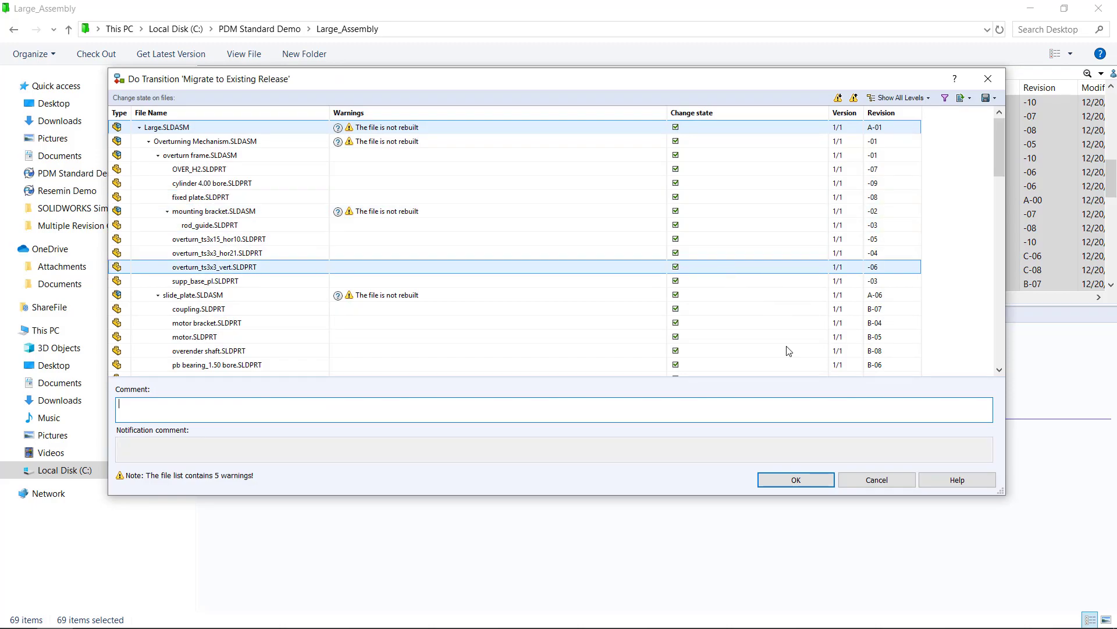
{"action": "left_click", "coordinate": [809, 483]}
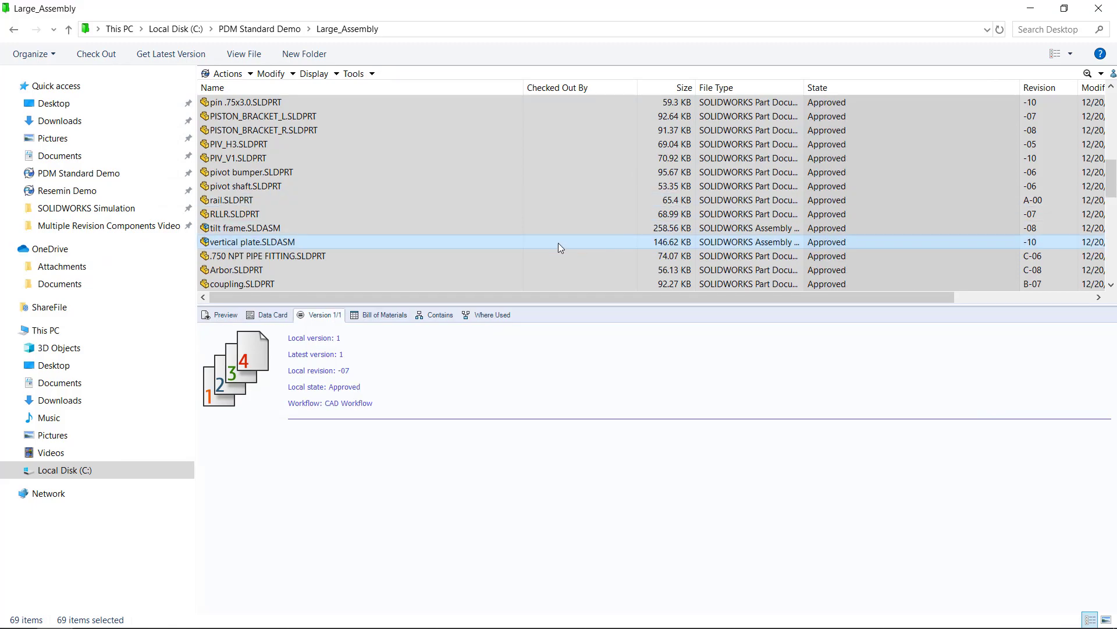
Select rail.SLDPRT to confirm revision A-00 in the Approved state.
{"action": "left_click", "coordinate": [603, 202]}
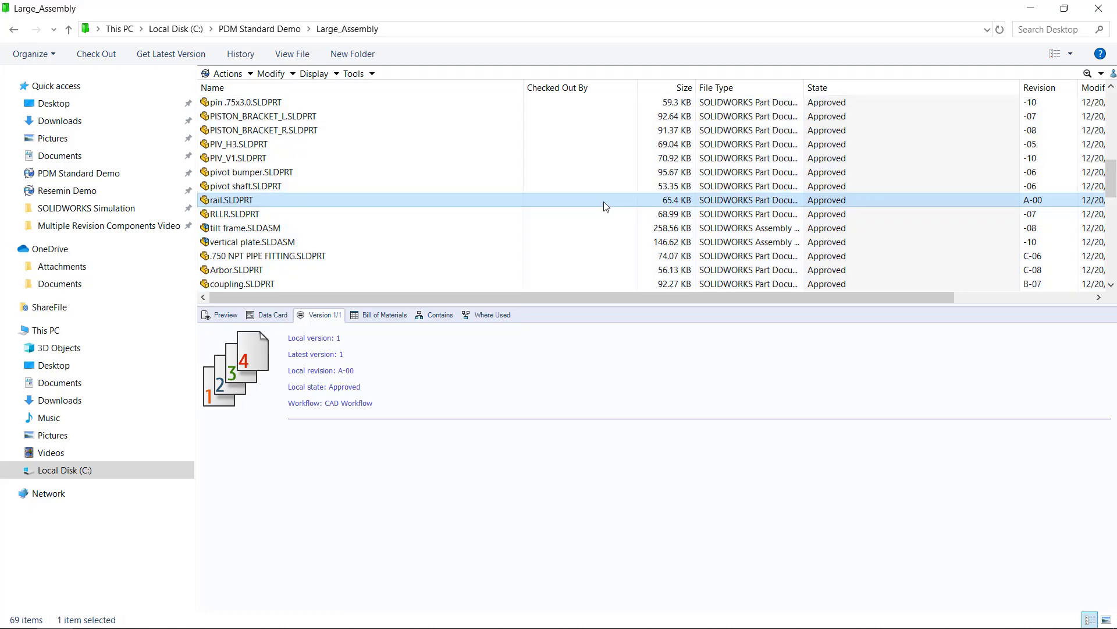